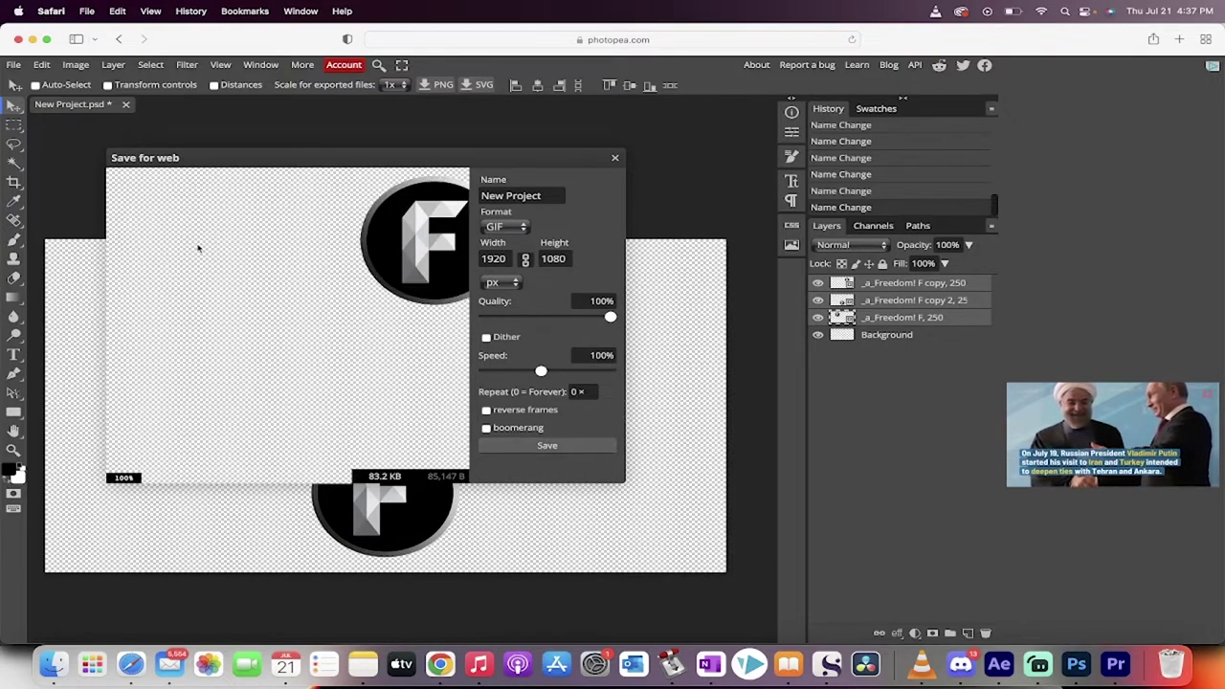
Step: Close the Save for web GIF preview to return to the three-logo project
click(614, 157)
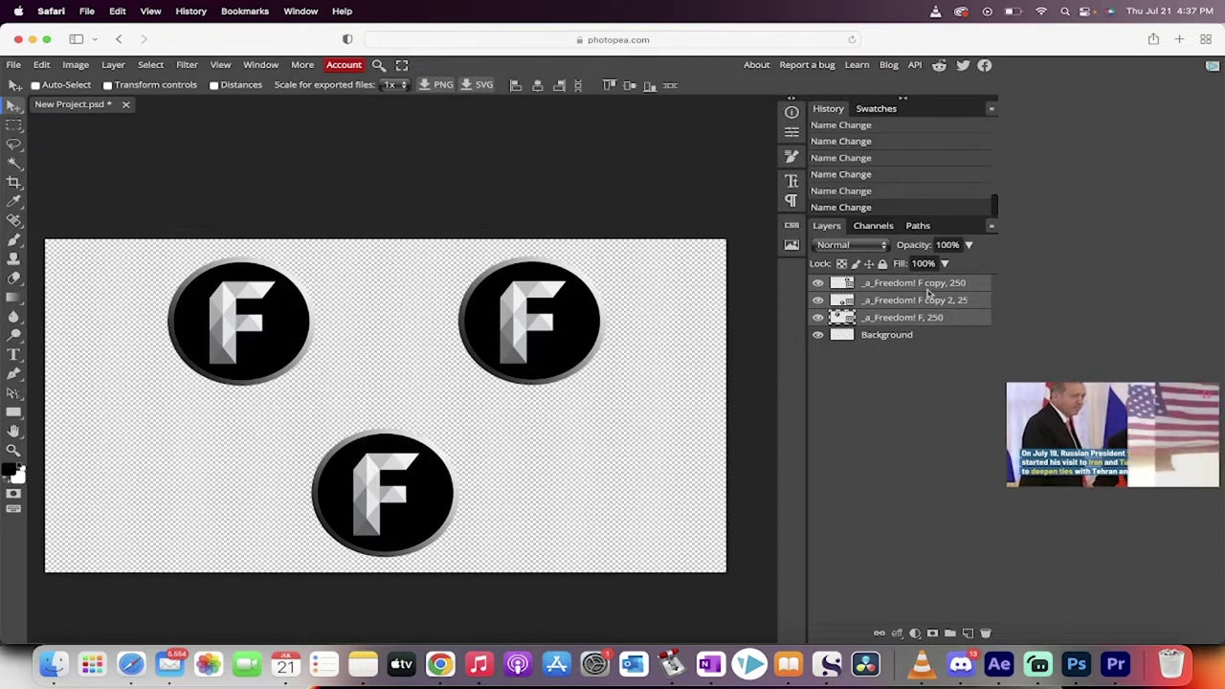
Step: Delete the three F logo layers and reload photopea.com in Safari
key(Delete)
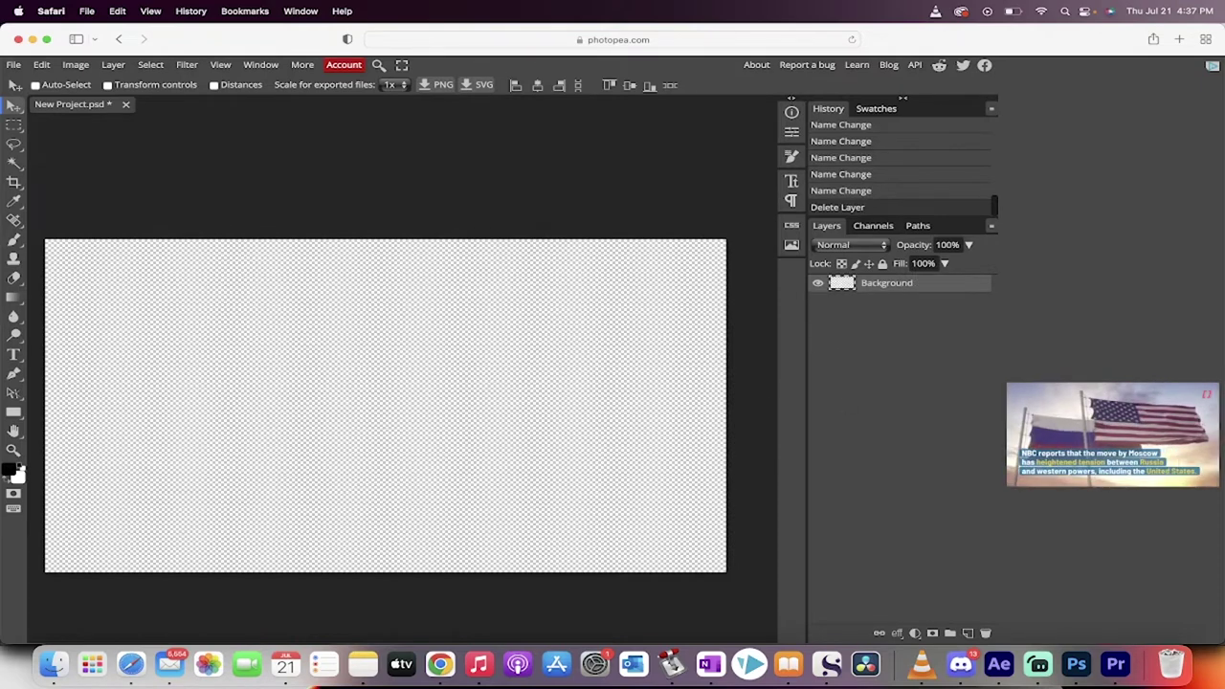
click(692, 40)
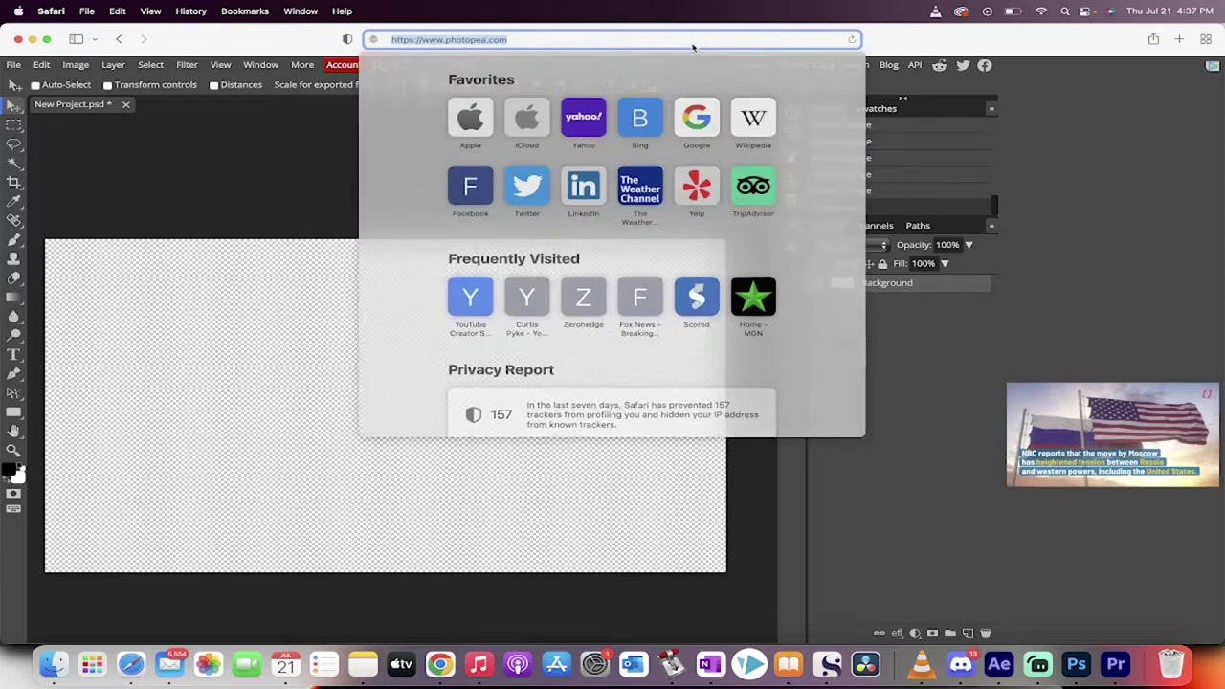
text(photopea)
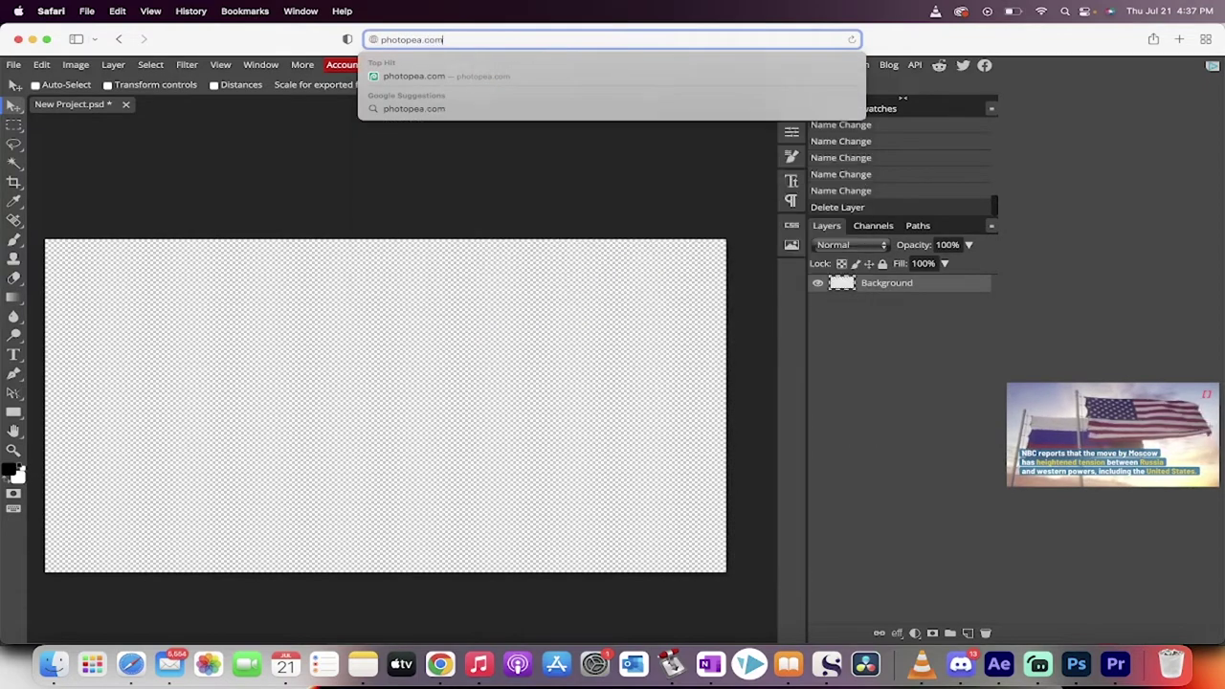
key(Return)
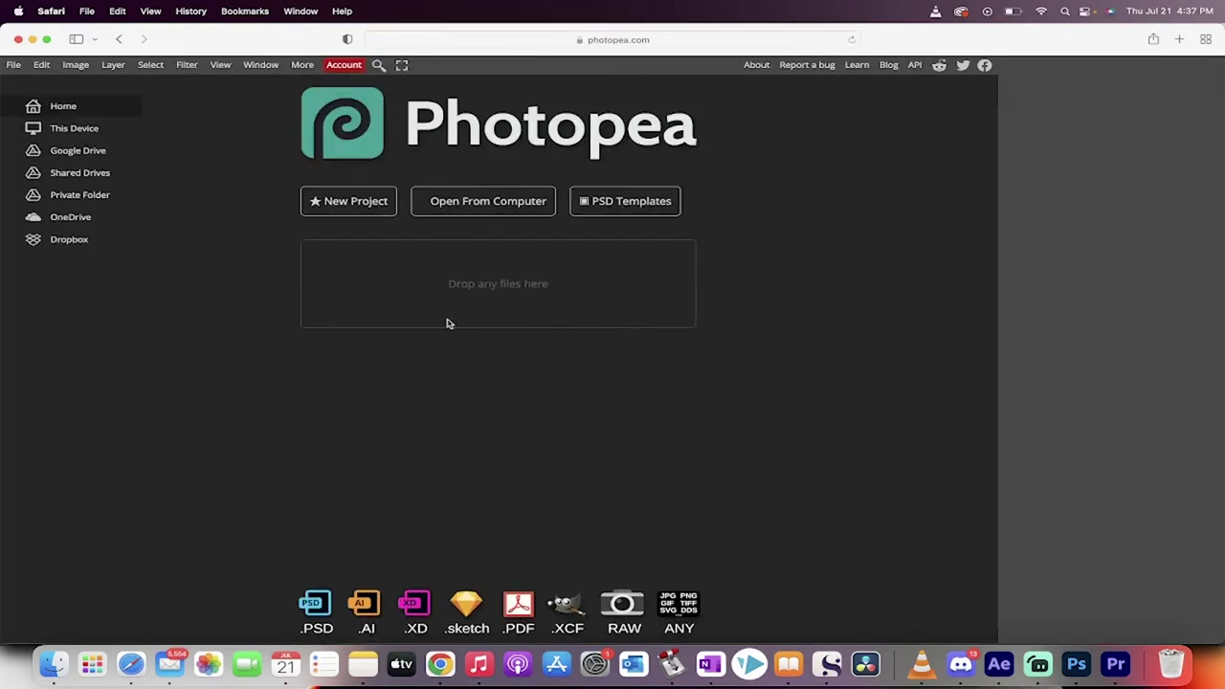
Step: Create a New Project at 1280×720 px with the background set to Transparent
click(354, 205)
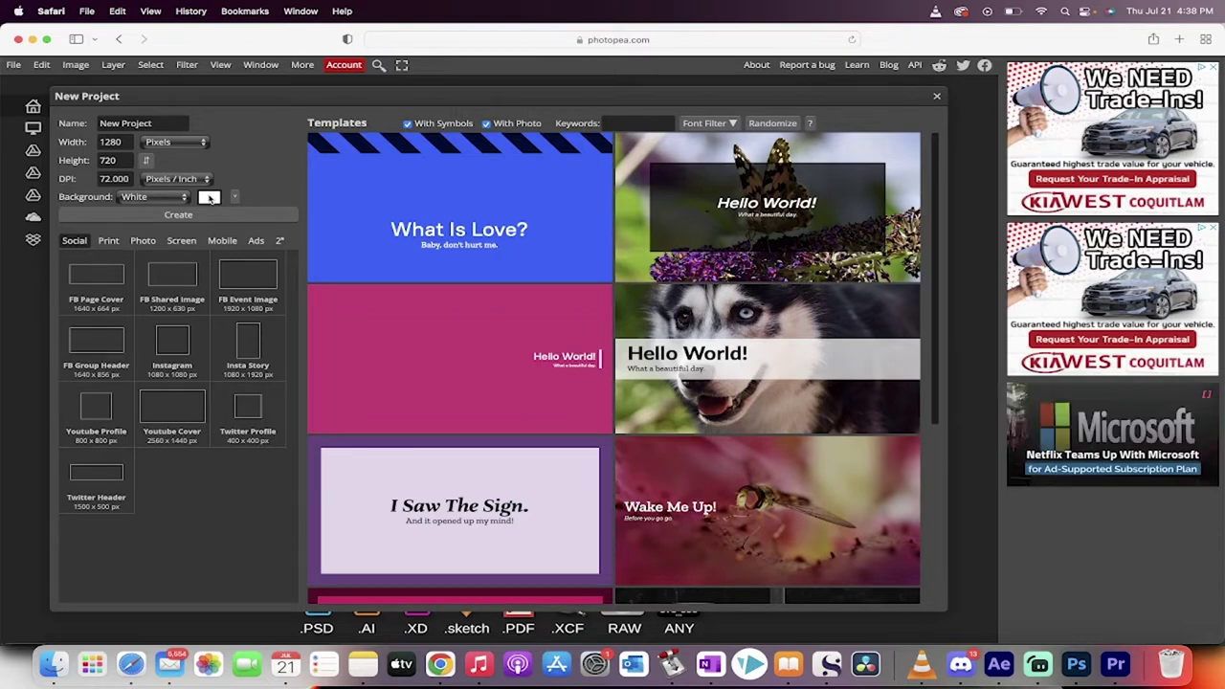
click(148, 197)
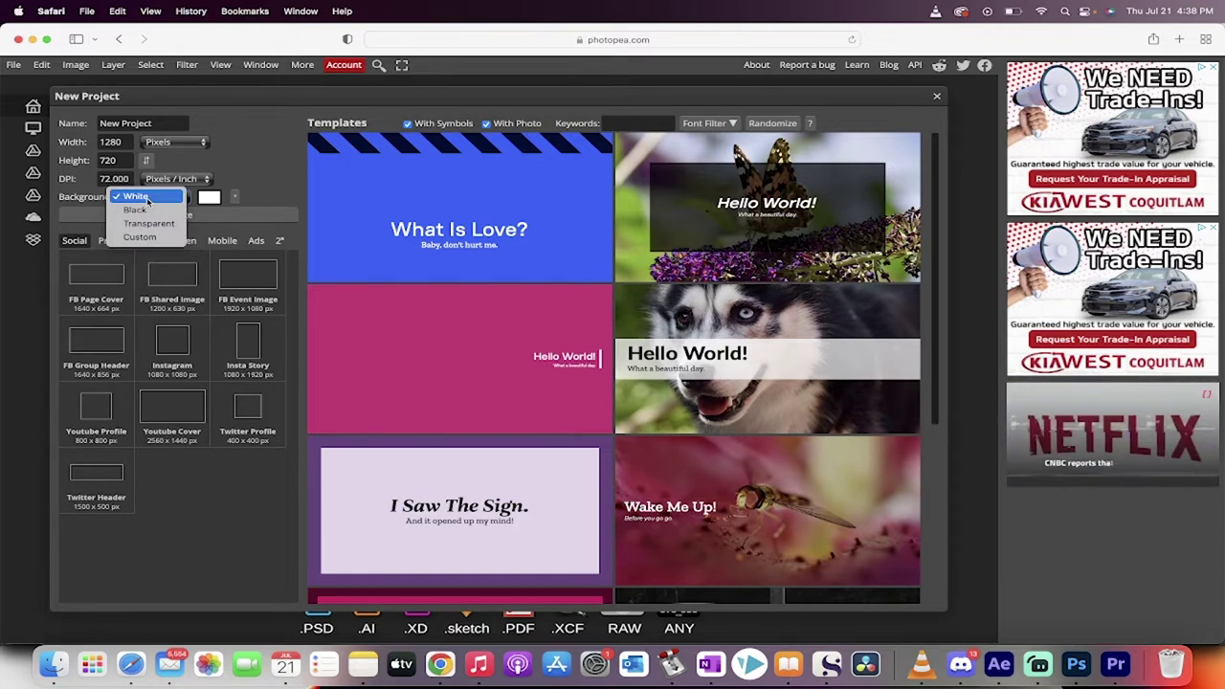
click(150, 223)
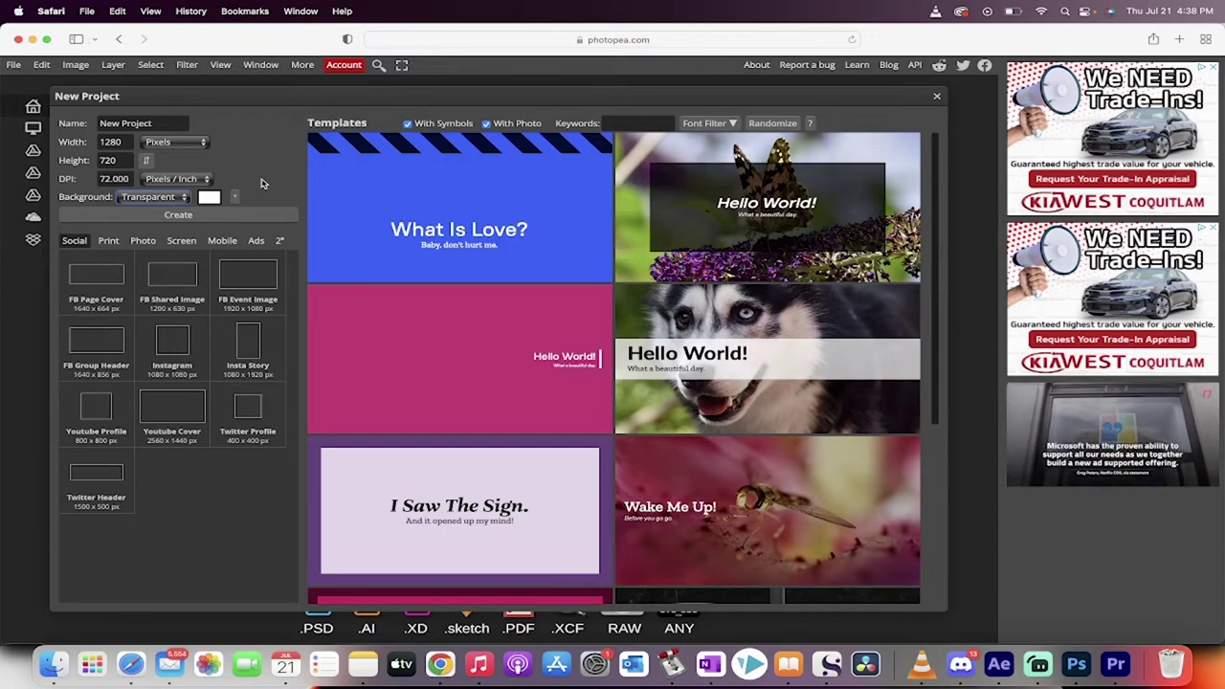
click(178, 215)
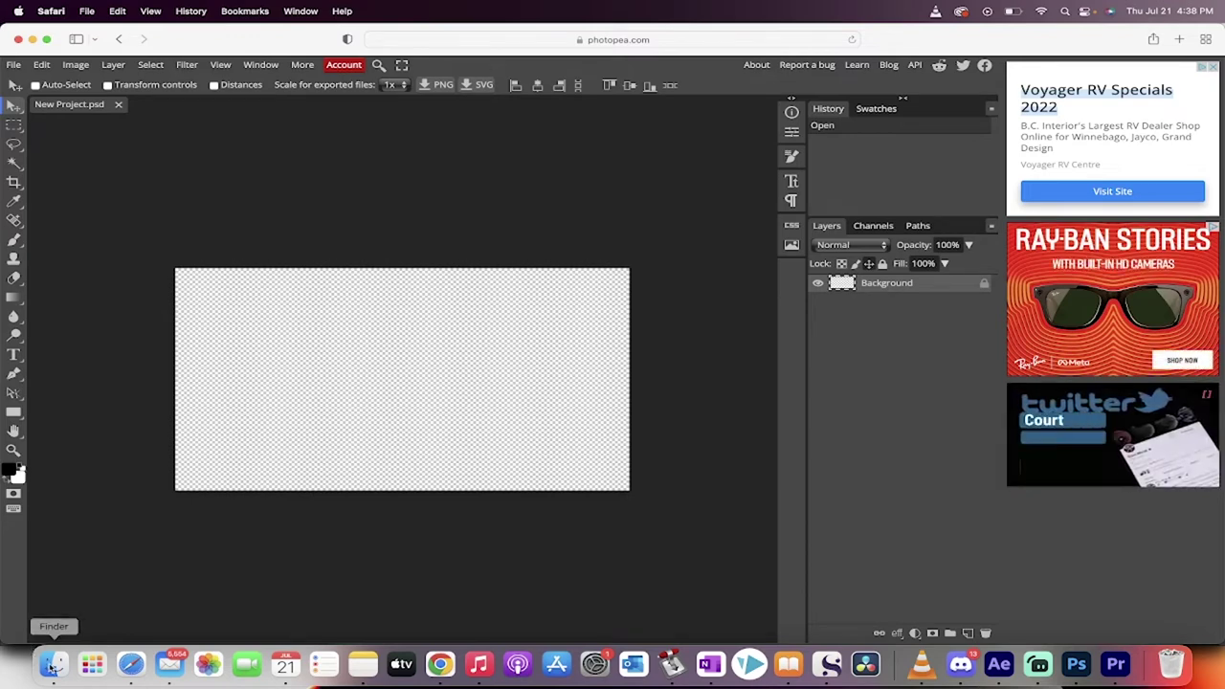
Step: Drag Freedom! F.png from Finder onto the canvas as a 'Freedom! F' layer
click(52, 667)
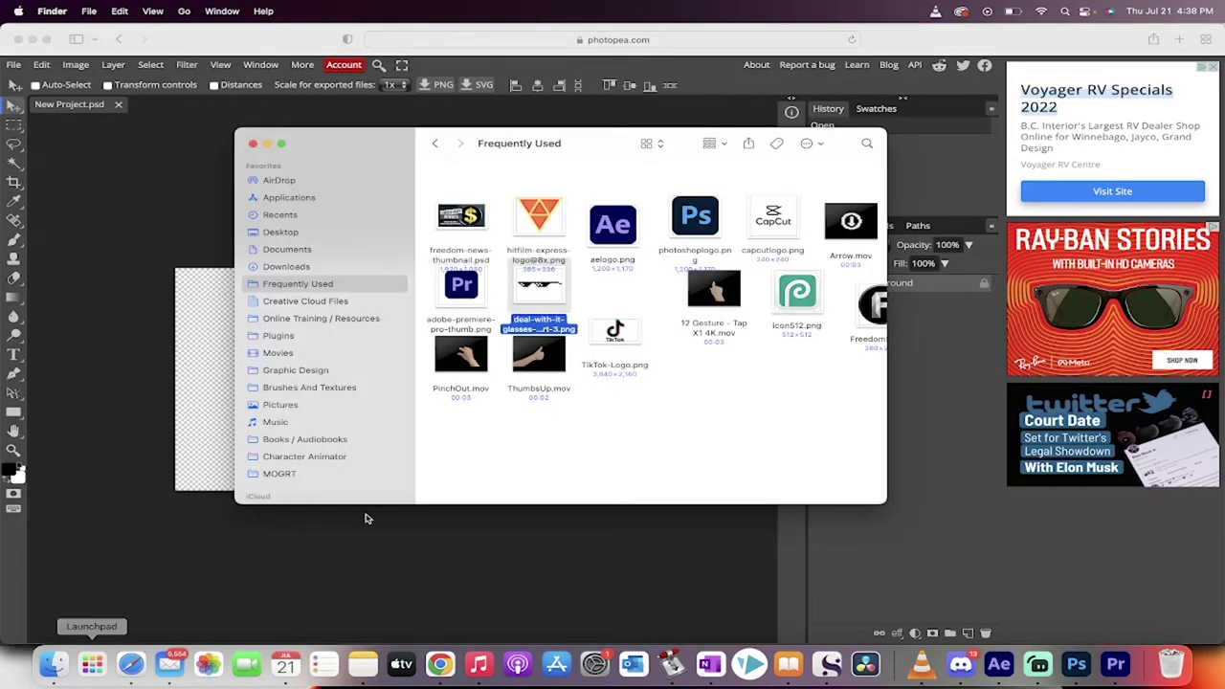
drag(538, 287, 699, 376)
drag(696, 305, 307, 366)
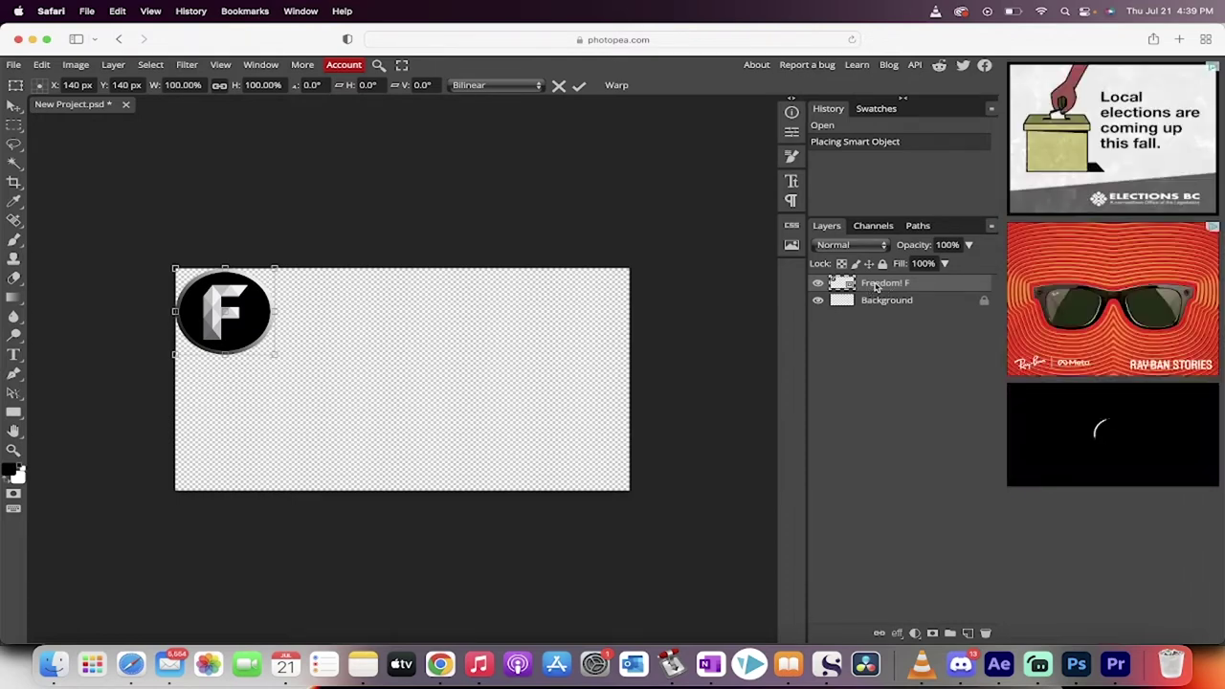
Step: Keep the logo's placement and rename its layer to '_a_Freedom! F'
key(Return)
double_click(875, 286)
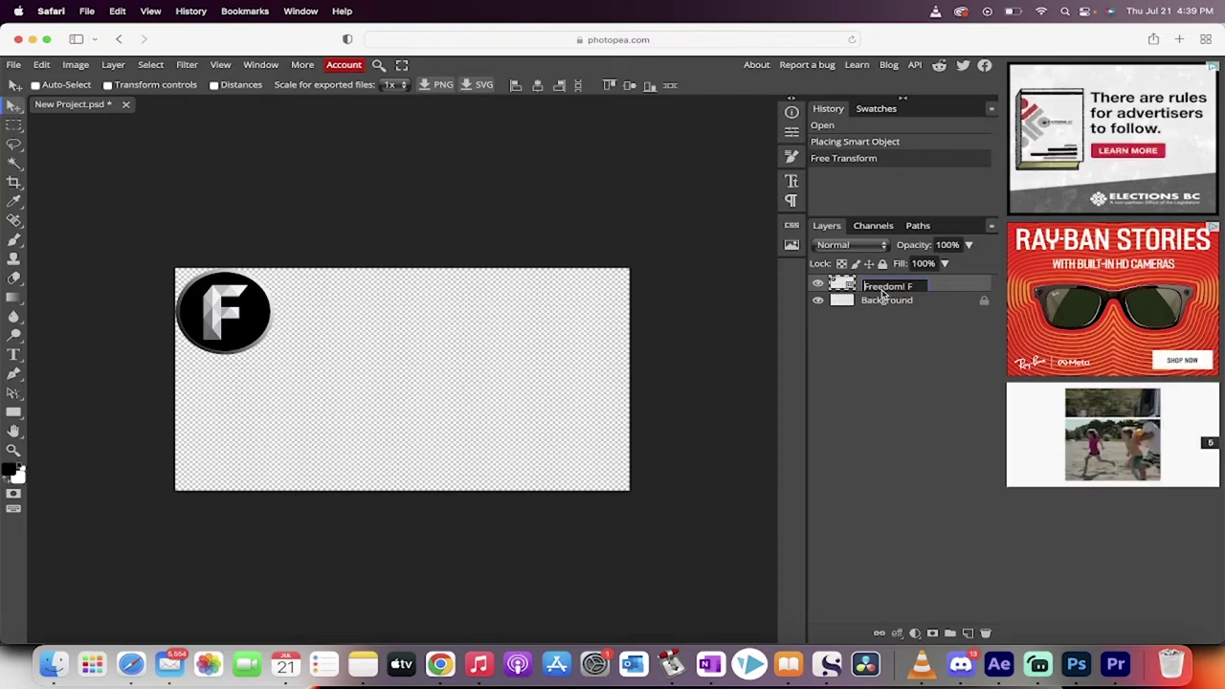
text(_a_)
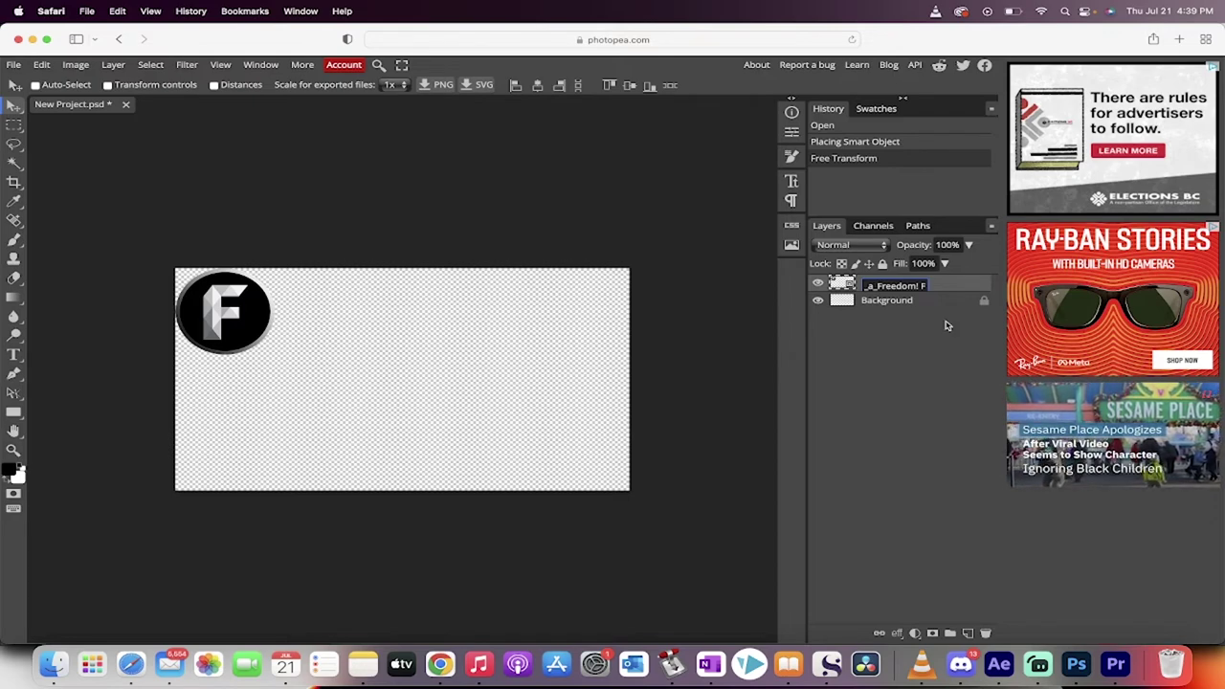
key(Return)
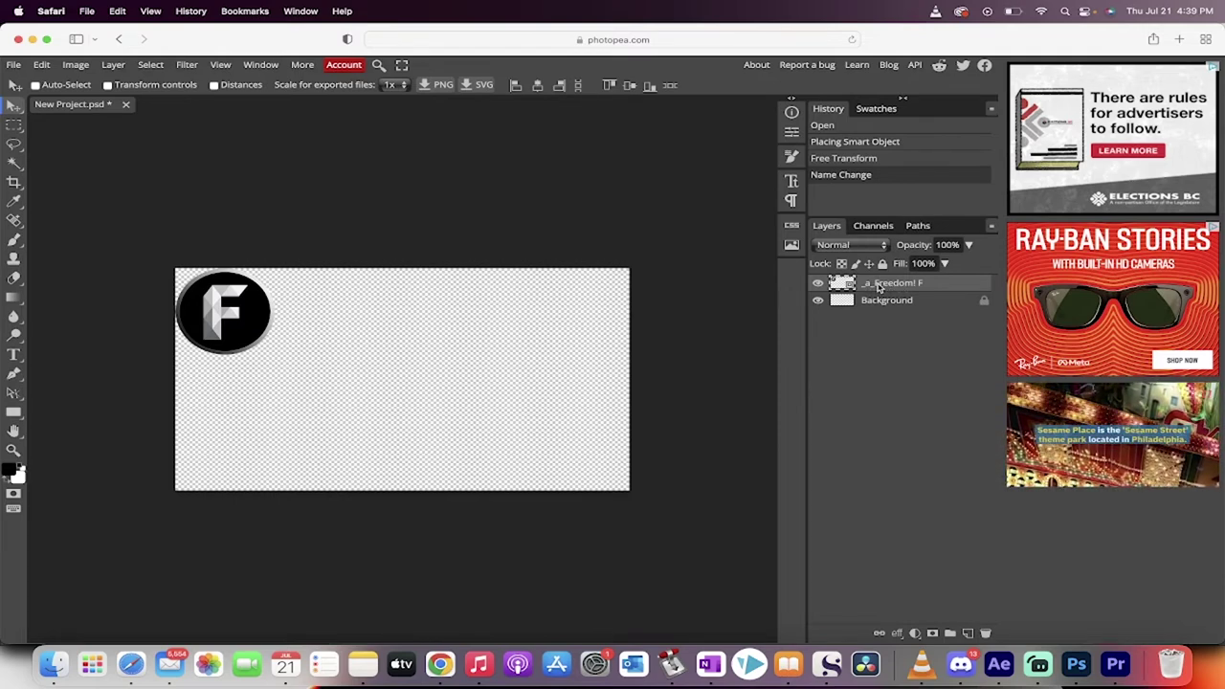
Step: Duplicate the _a_Freedom! F layer twice, producing 'copy' and 'copy 2' layers
drag(878, 288, 968, 632)
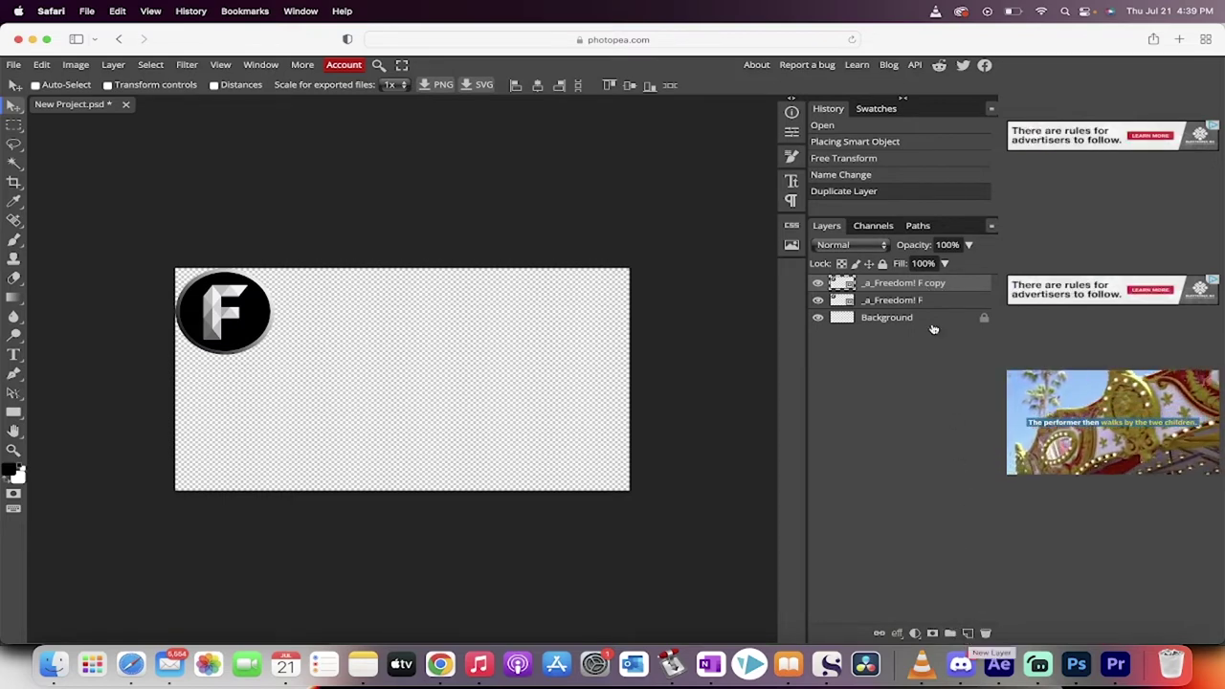
drag(899, 292, 968, 635)
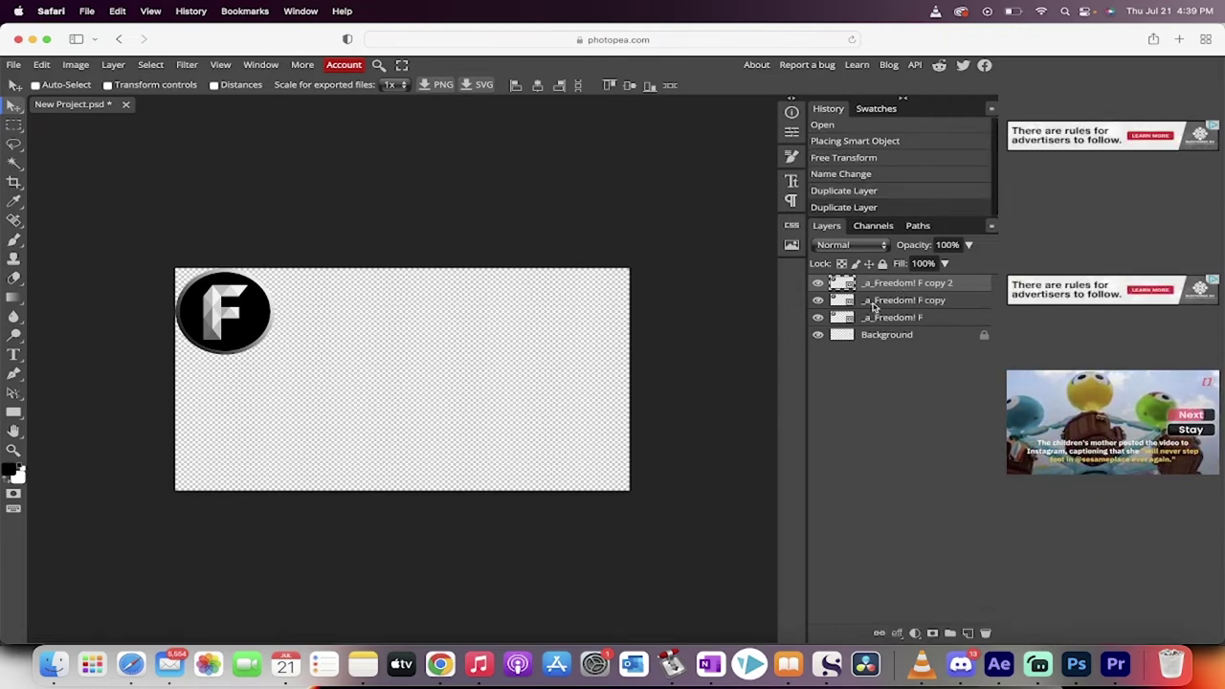
click(866, 323)
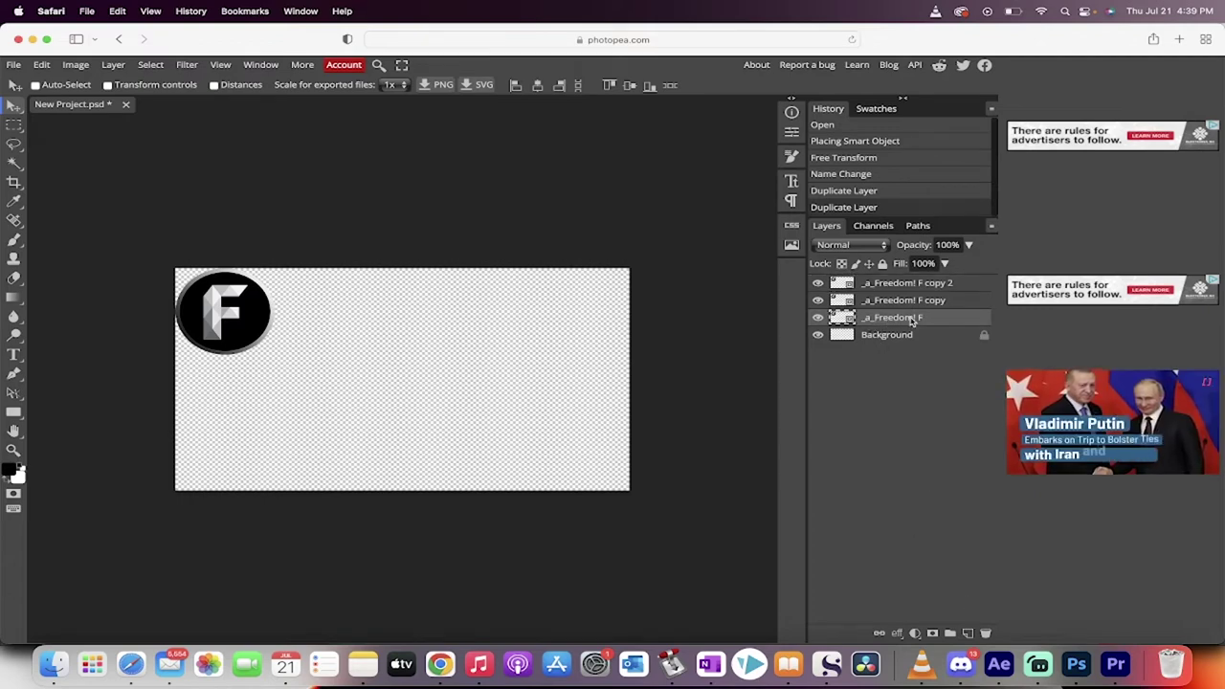
click(878, 306)
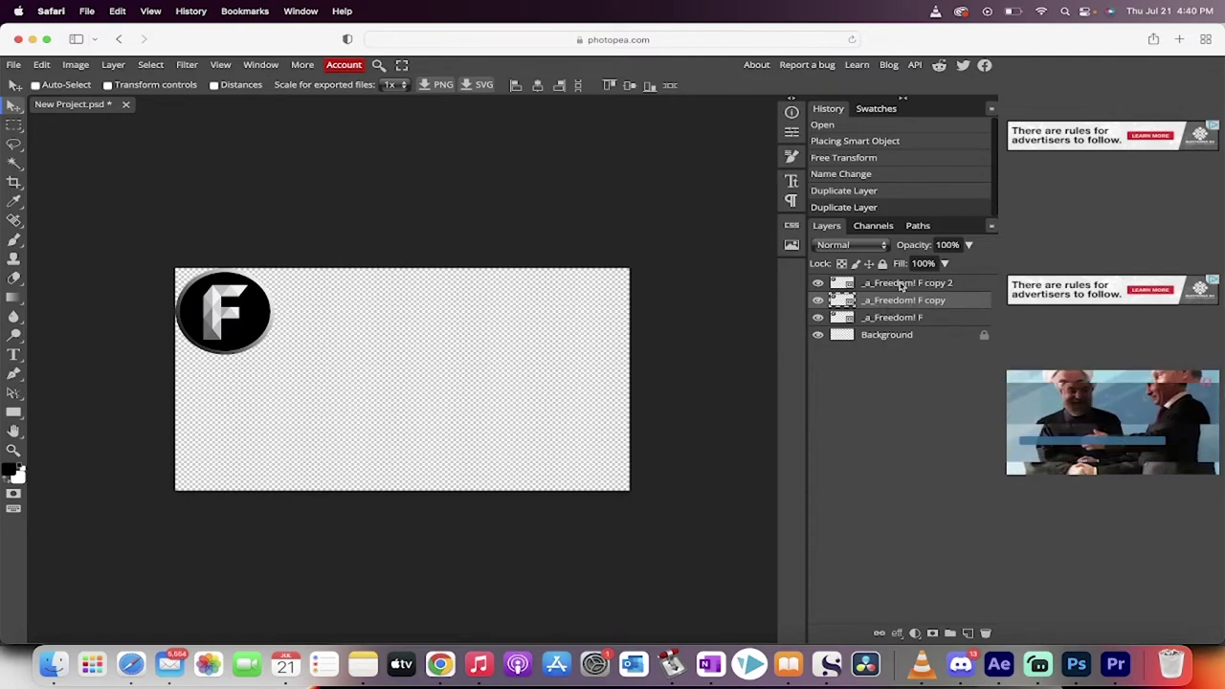
Step: Move the original logo to bottom centre, the copy to top centre, and copy 2 between them
click(899, 323)
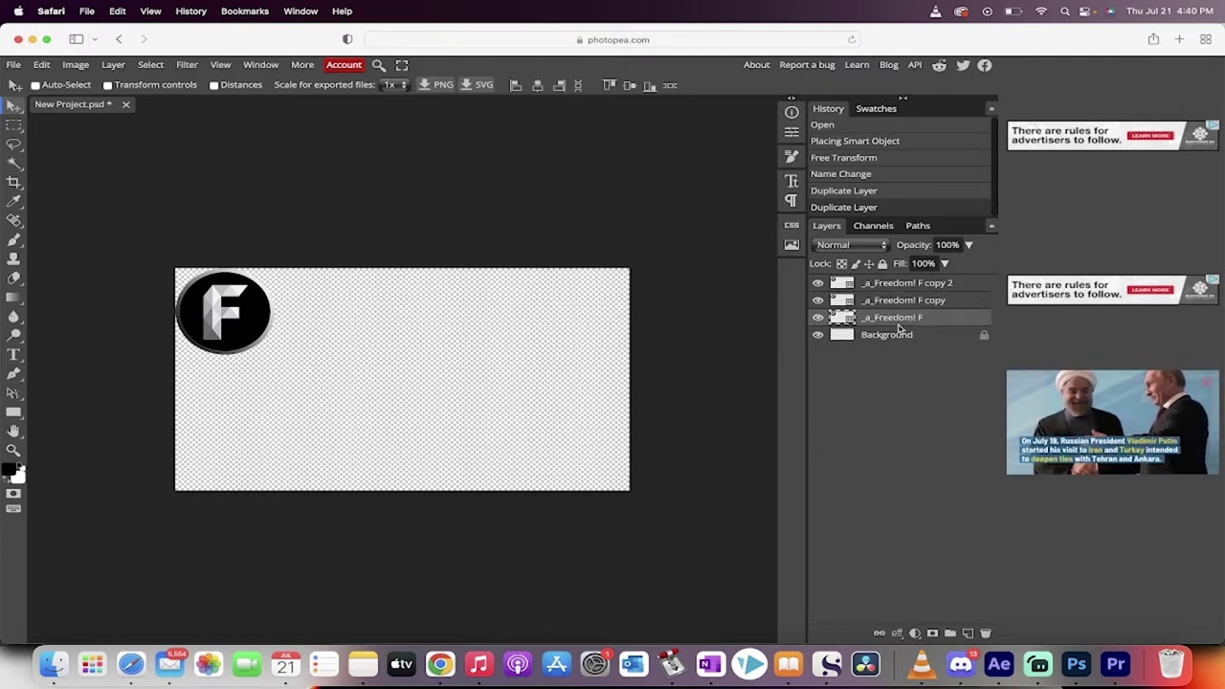
drag(235, 314, 411, 440)
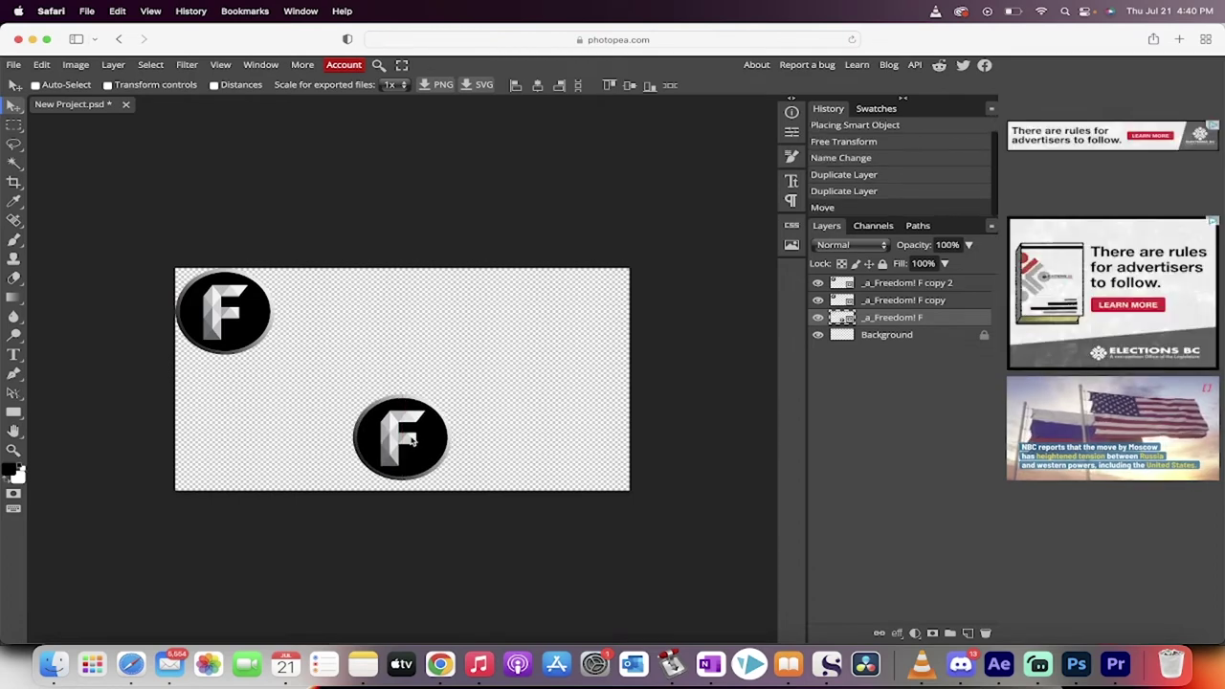
click(913, 306)
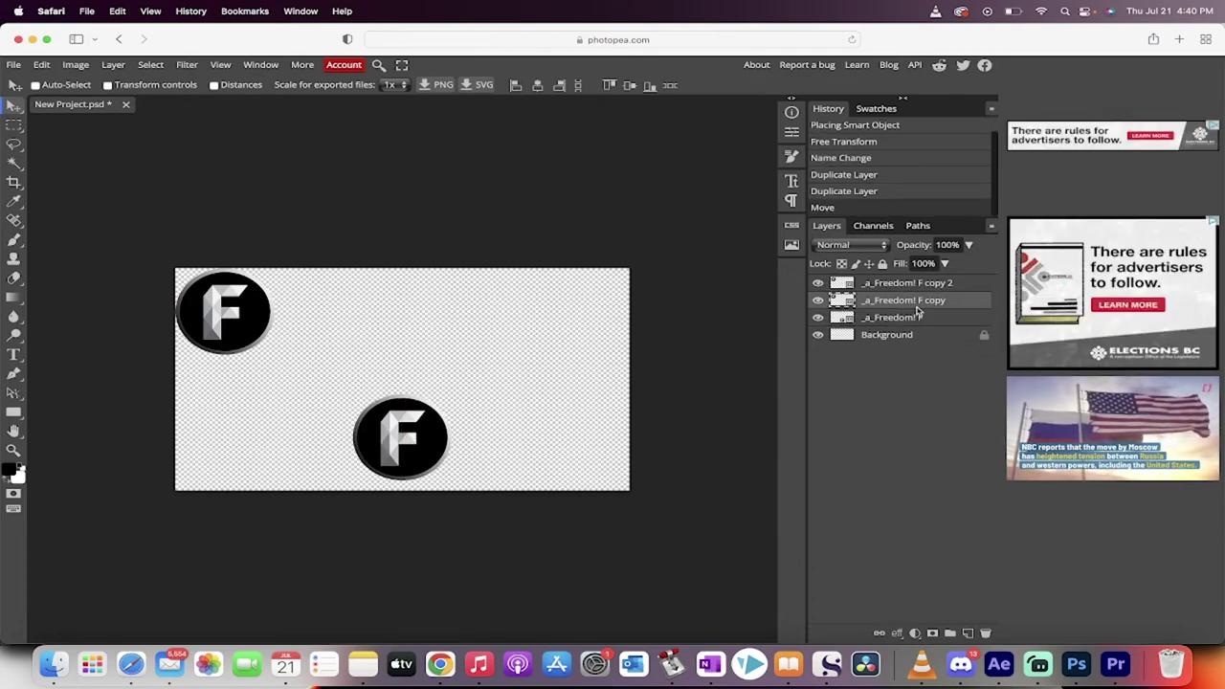
drag(228, 325, 406, 335)
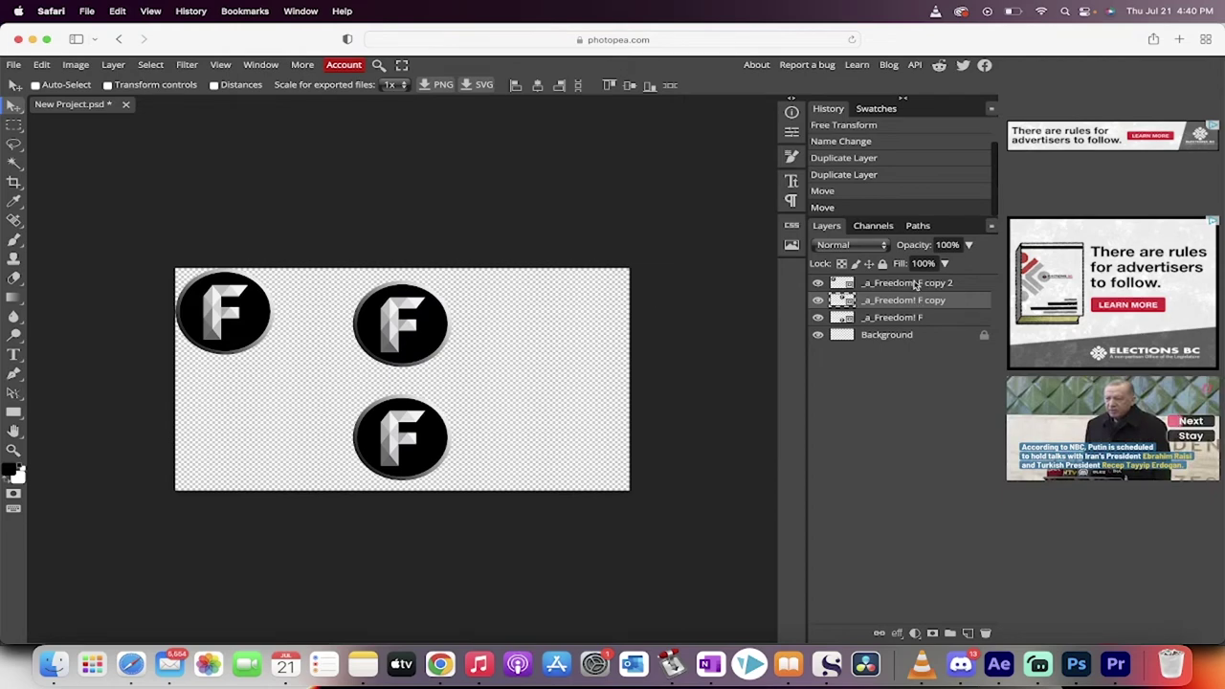
click(914, 287)
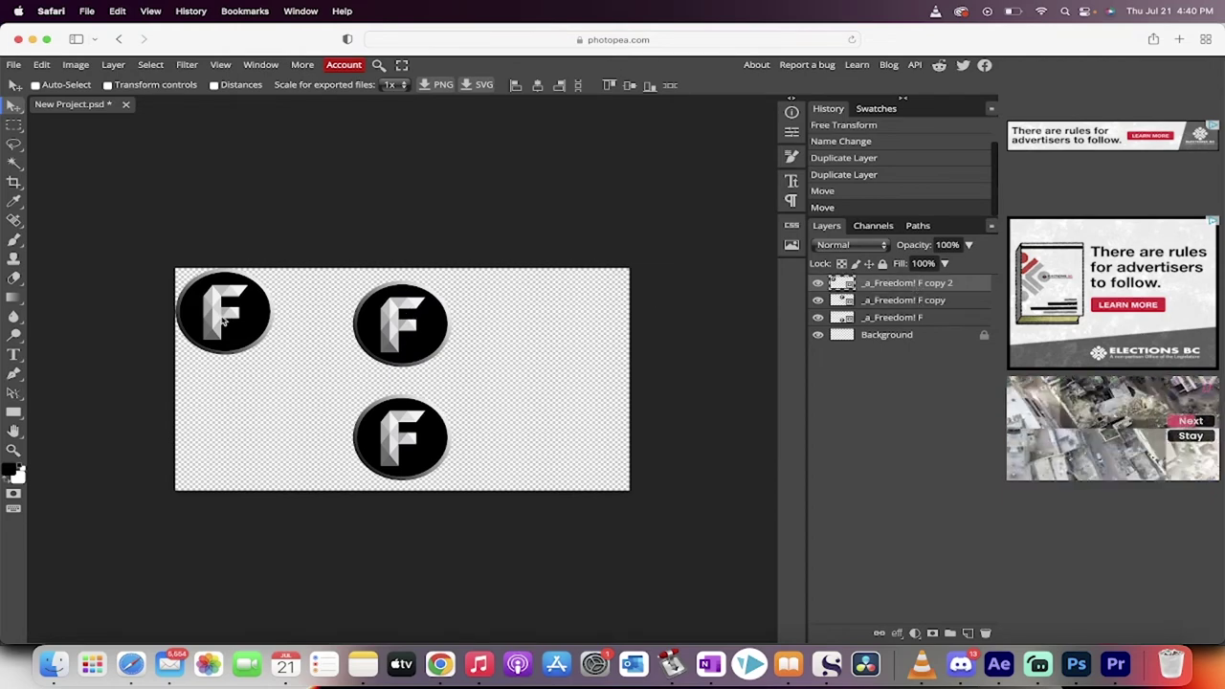
drag(223, 320, 401, 387)
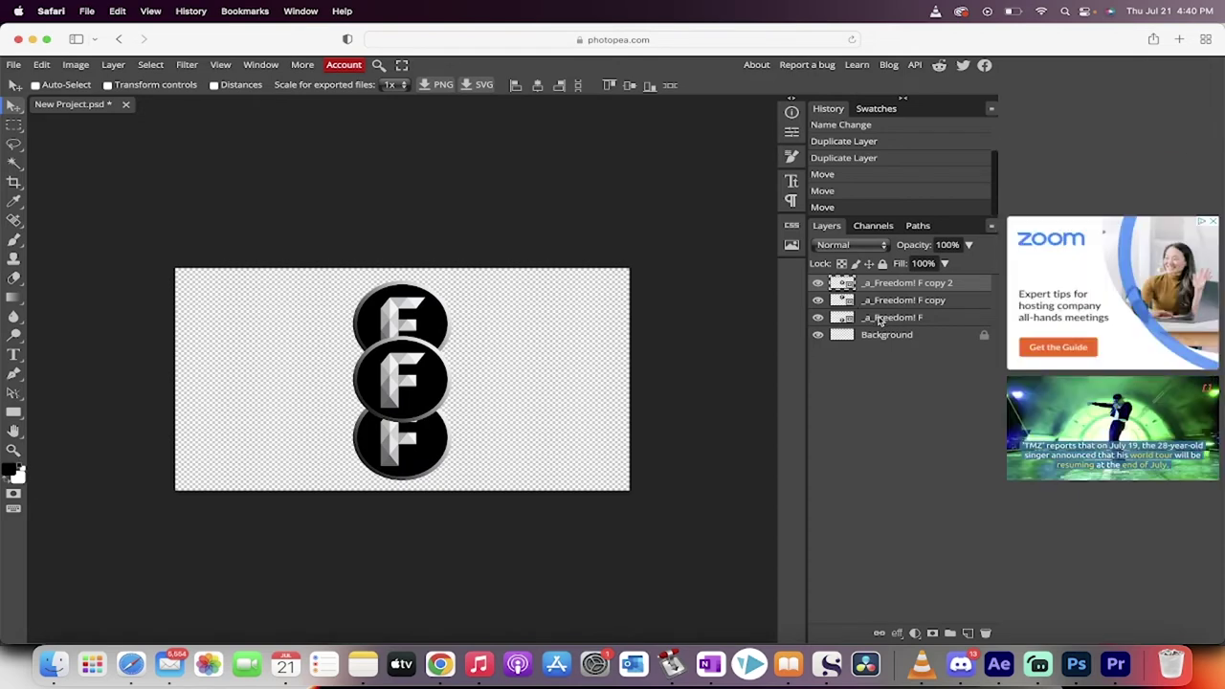
Step: Select all three F logo layers and choose File > Export as > GIF
shift+click(878, 319)
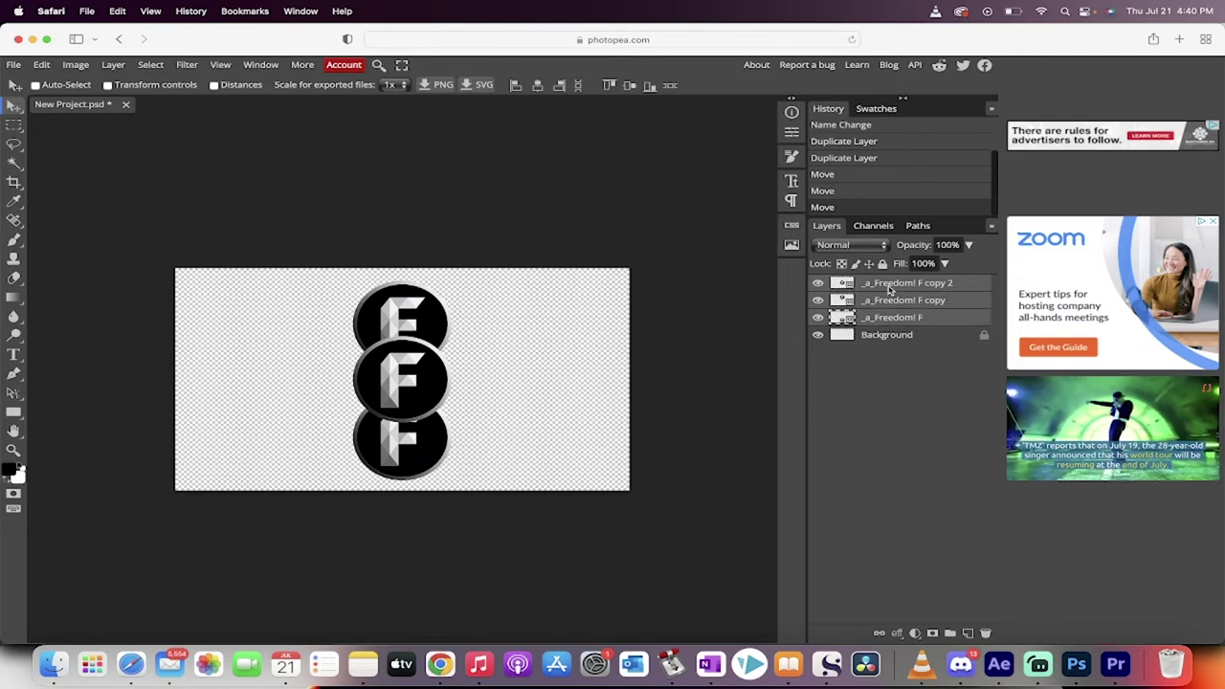
click(890, 287)
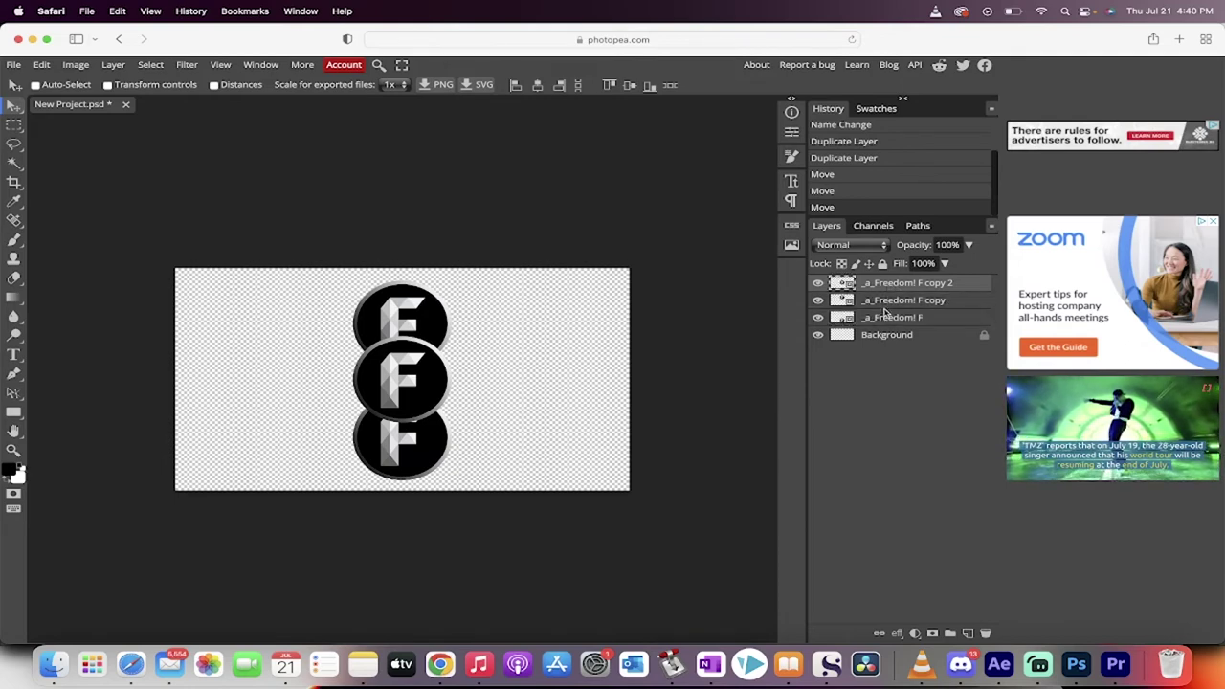
shift+click(883, 318)
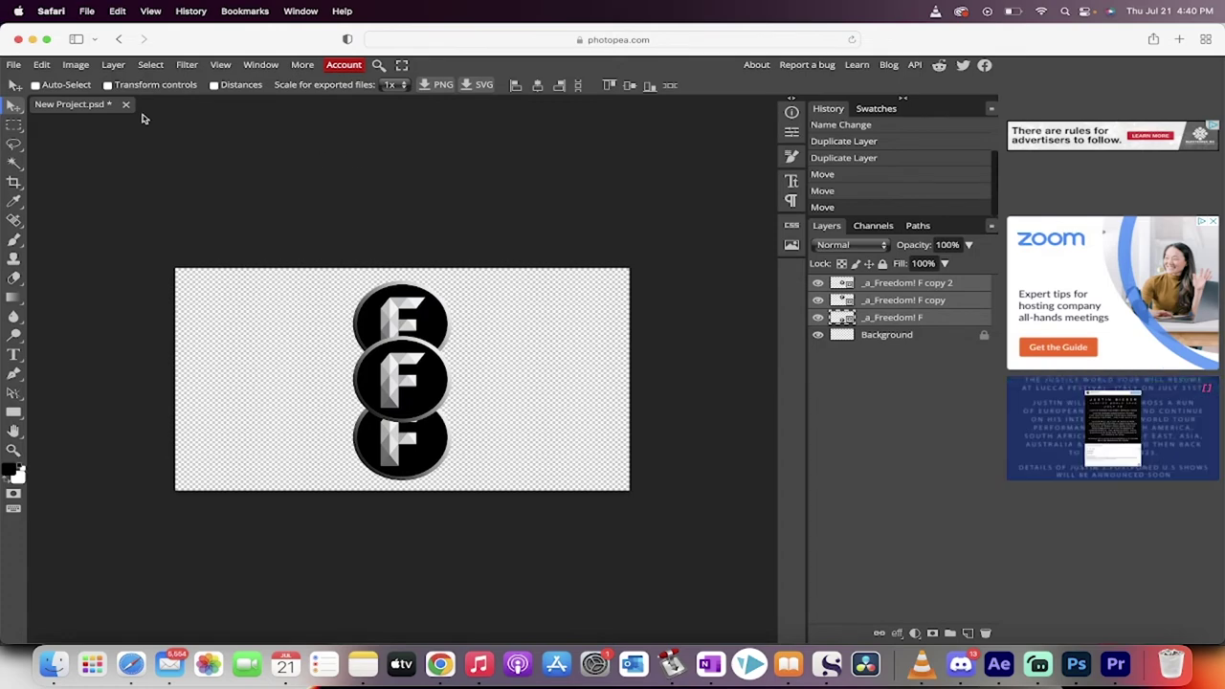
click(13, 64)
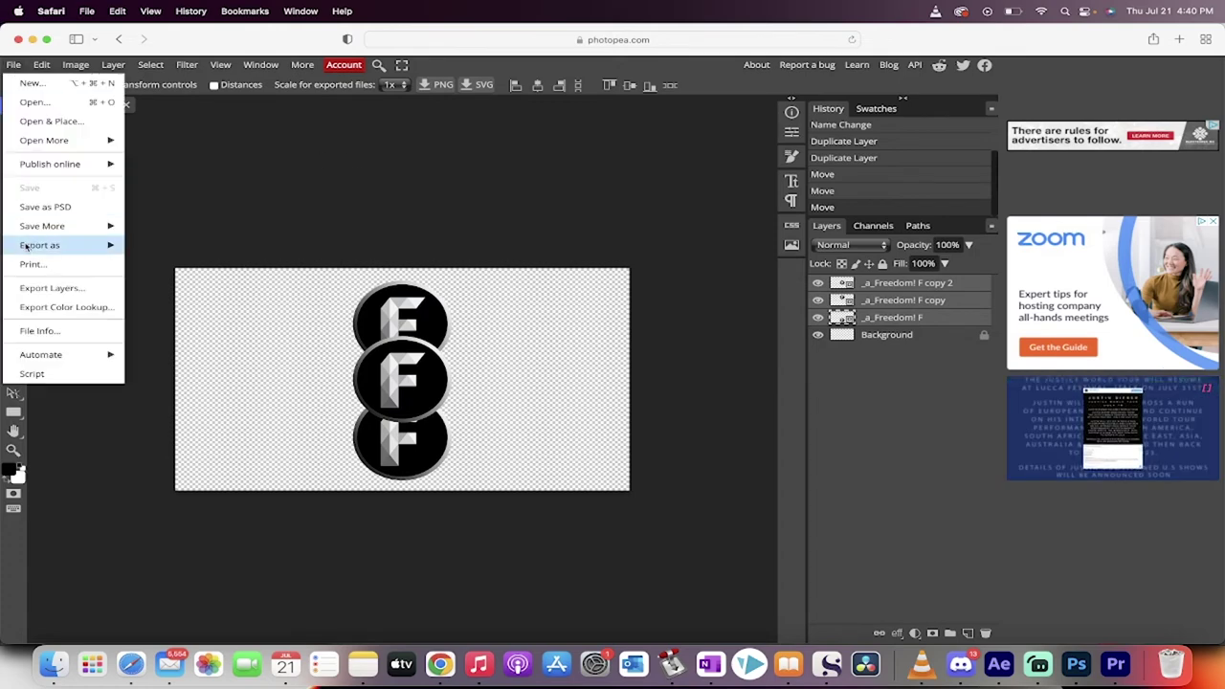
mouse_move(25, 247)
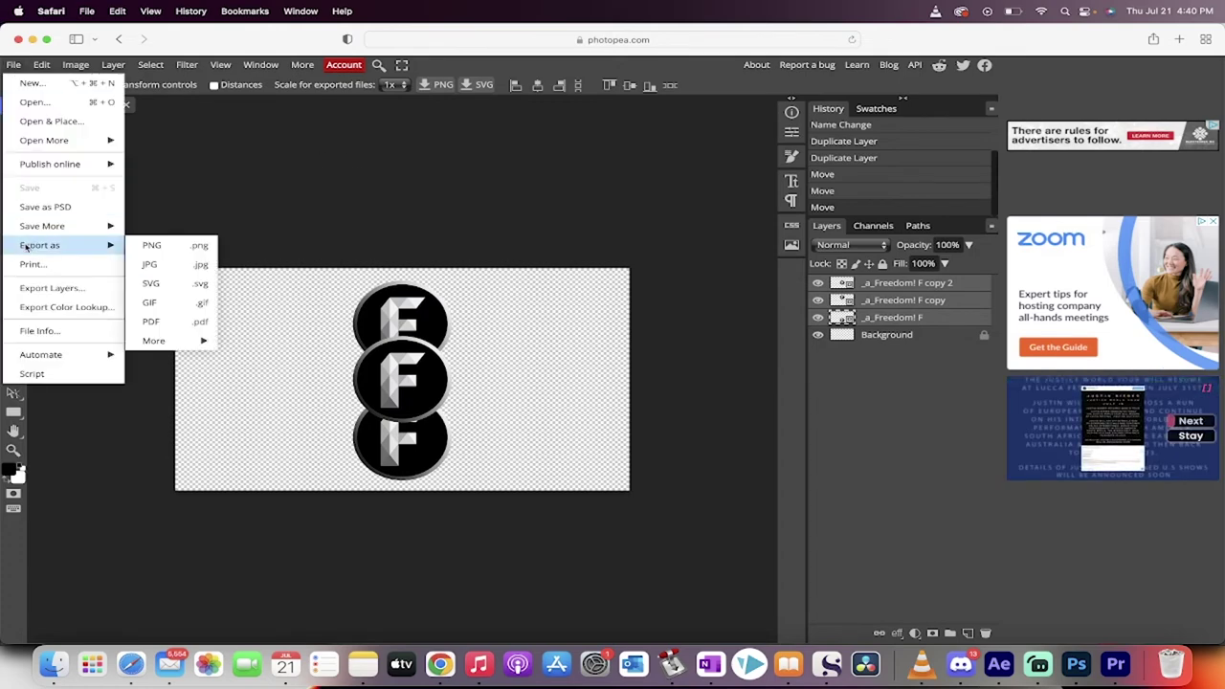
click(153, 302)
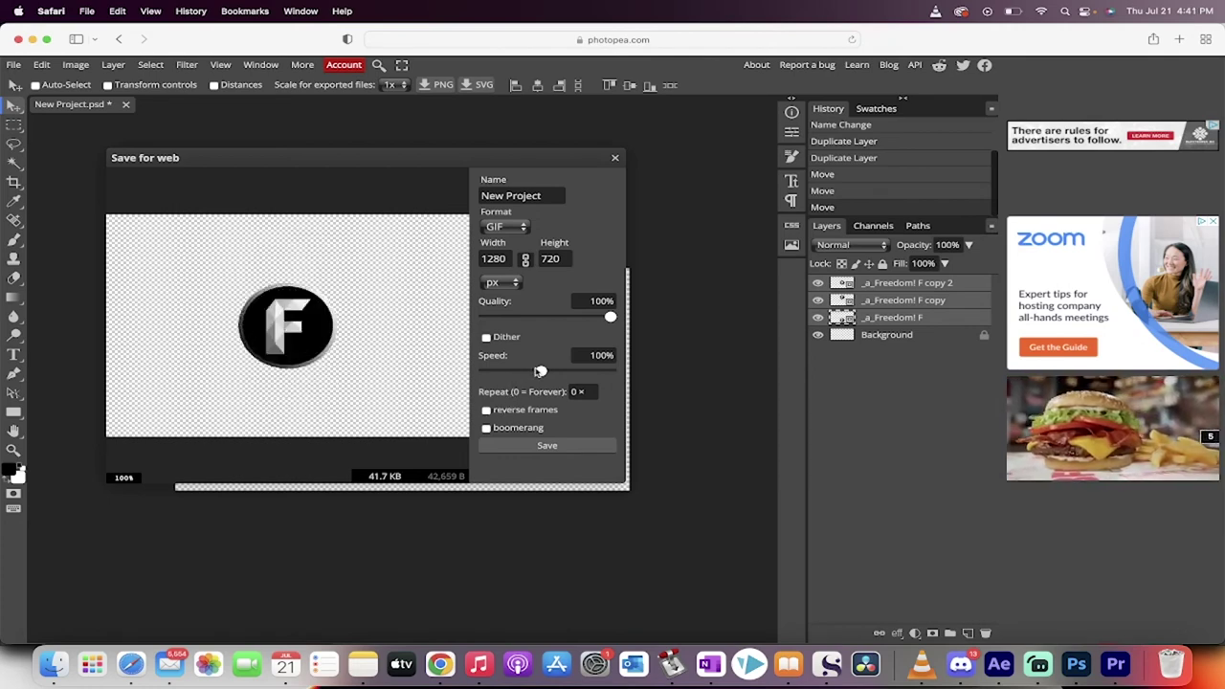
Step: Set the GIF speed to 61%, leave frames unreversed, and save it
mouse_move(540, 372)
mouse_down()
mouse_move(516, 372)
mouse_move(583, 373)
mouse_move(530, 373)
mouse_up()
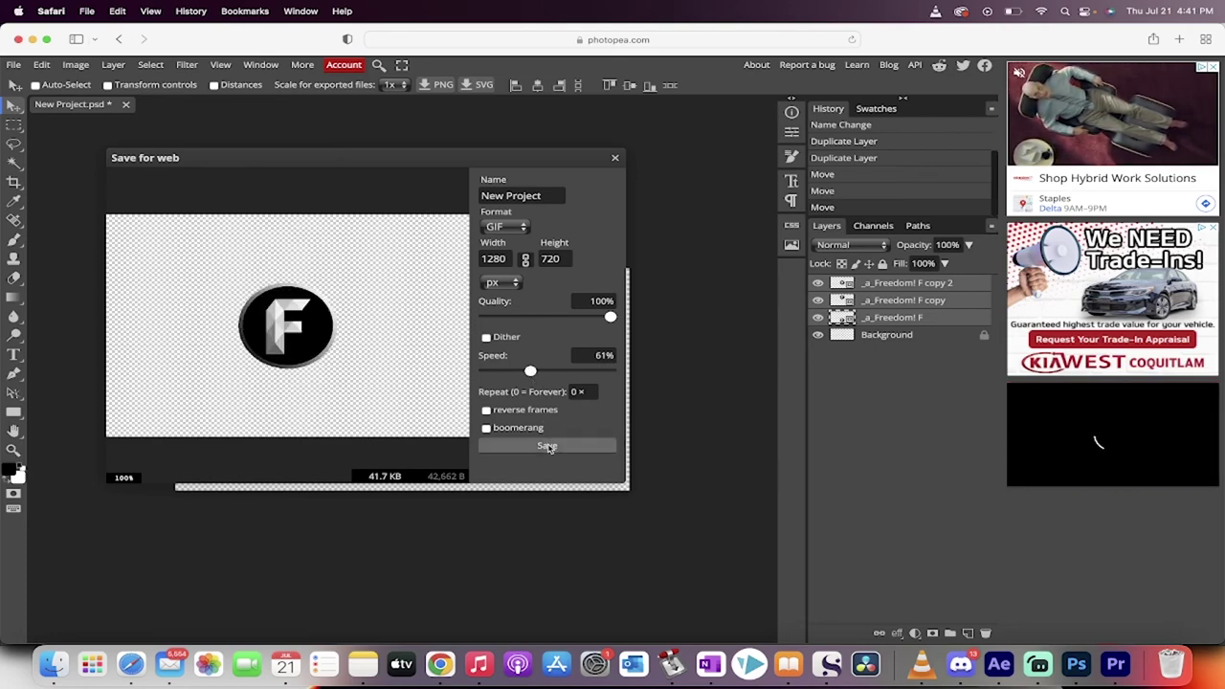
click(535, 412)
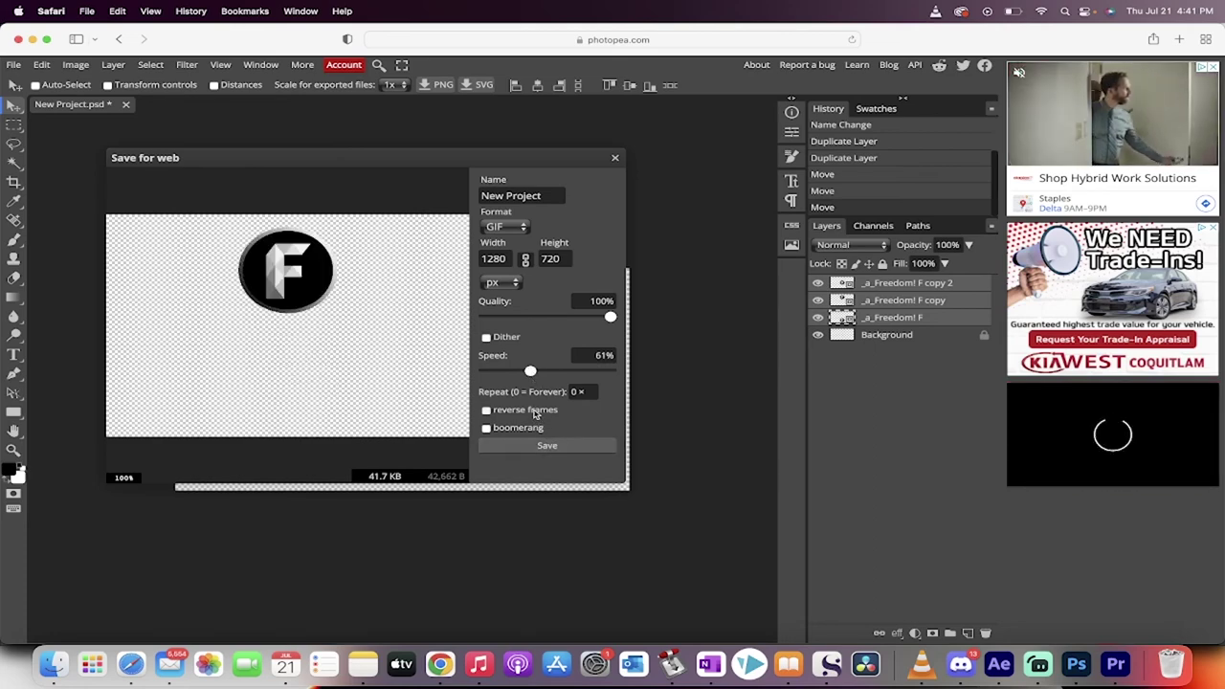
click(536, 412)
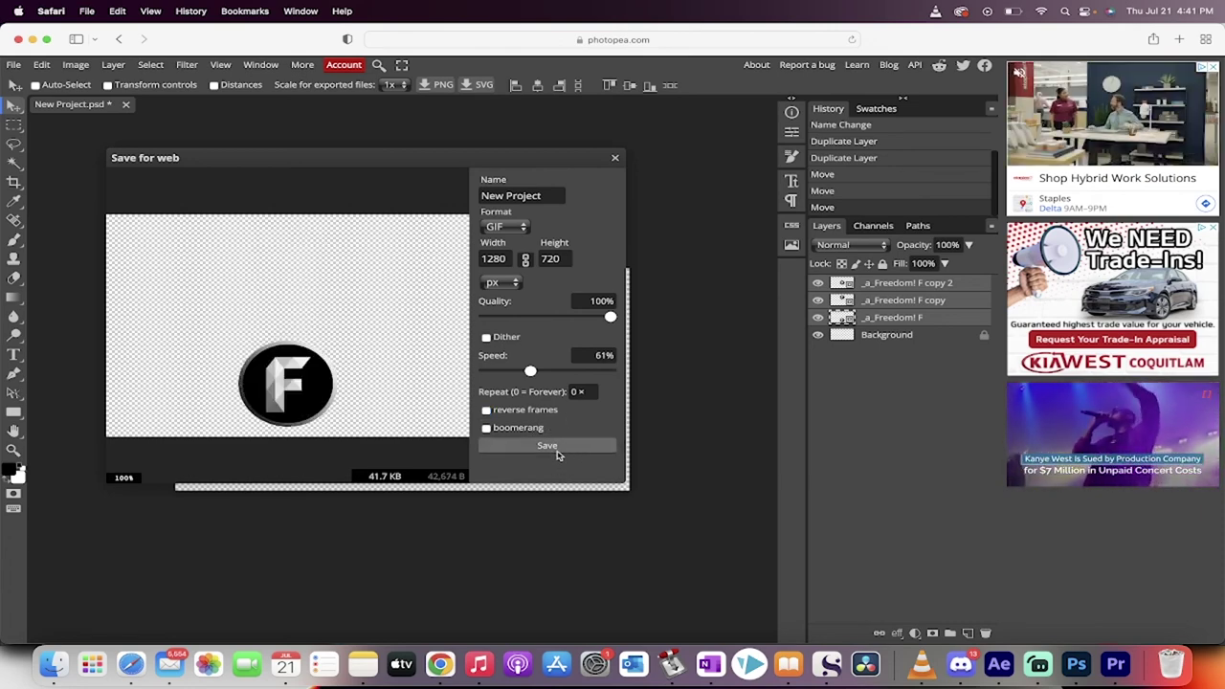
click(547, 446)
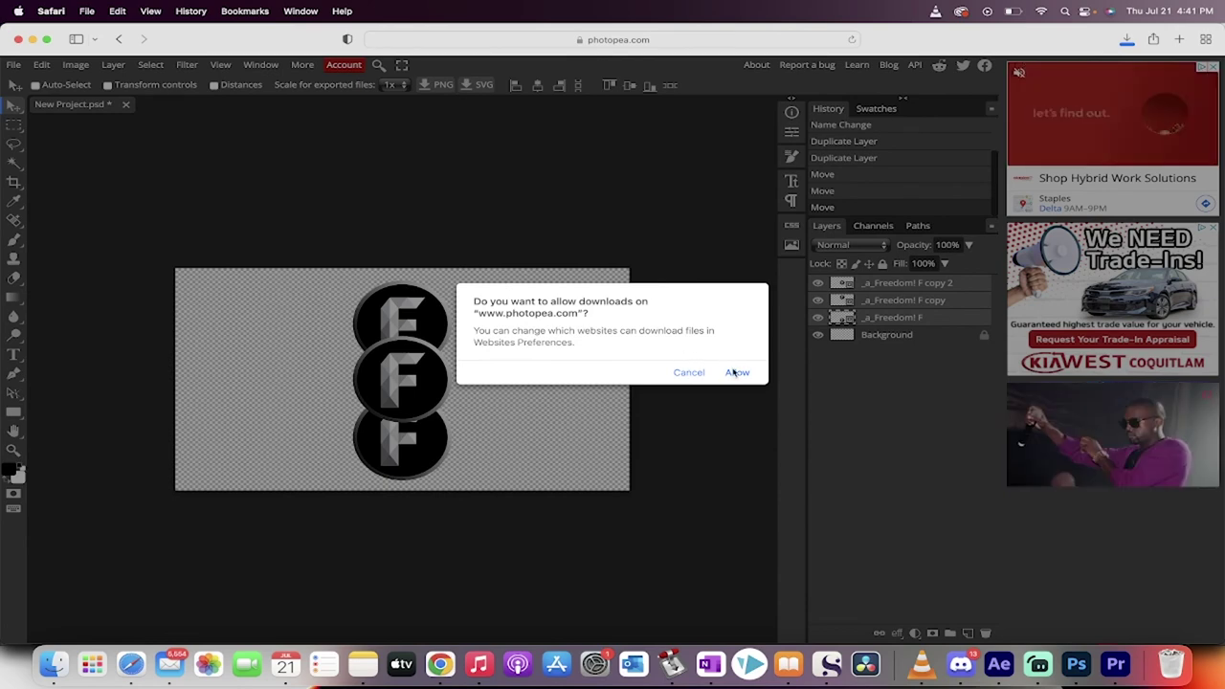
Step: Allow downloads from photopea.com and show New Project.gif in Finder from Safari's downloads list
click(734, 374)
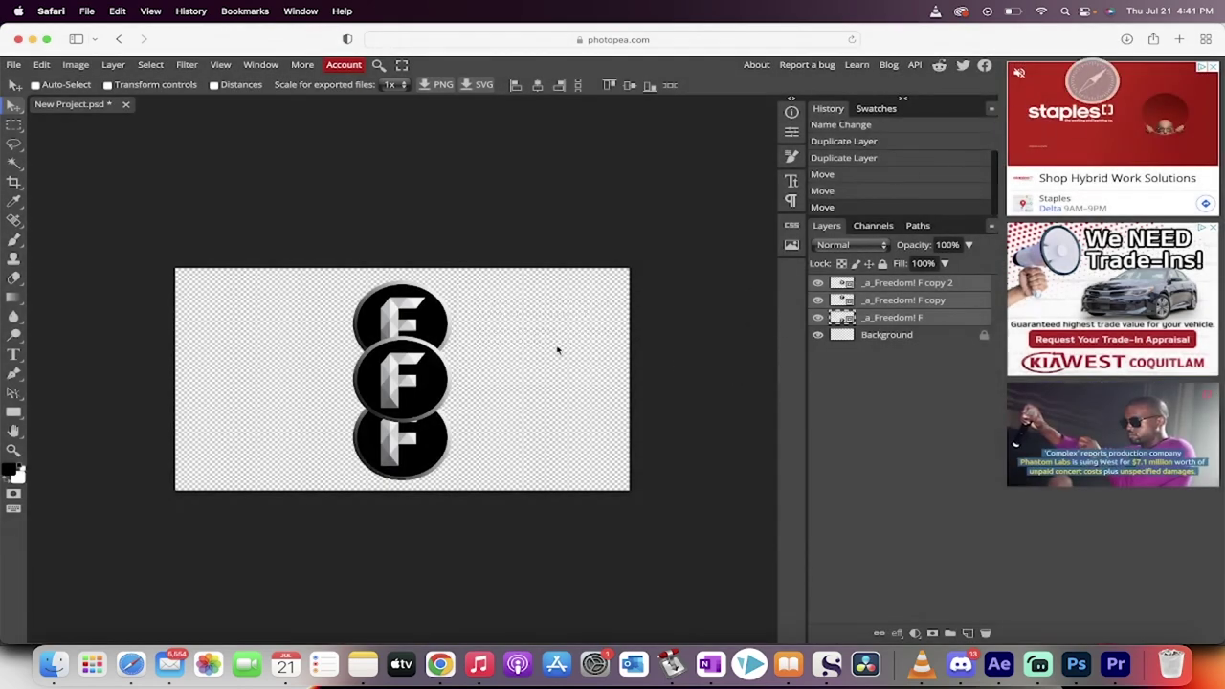
click(1154, 38)
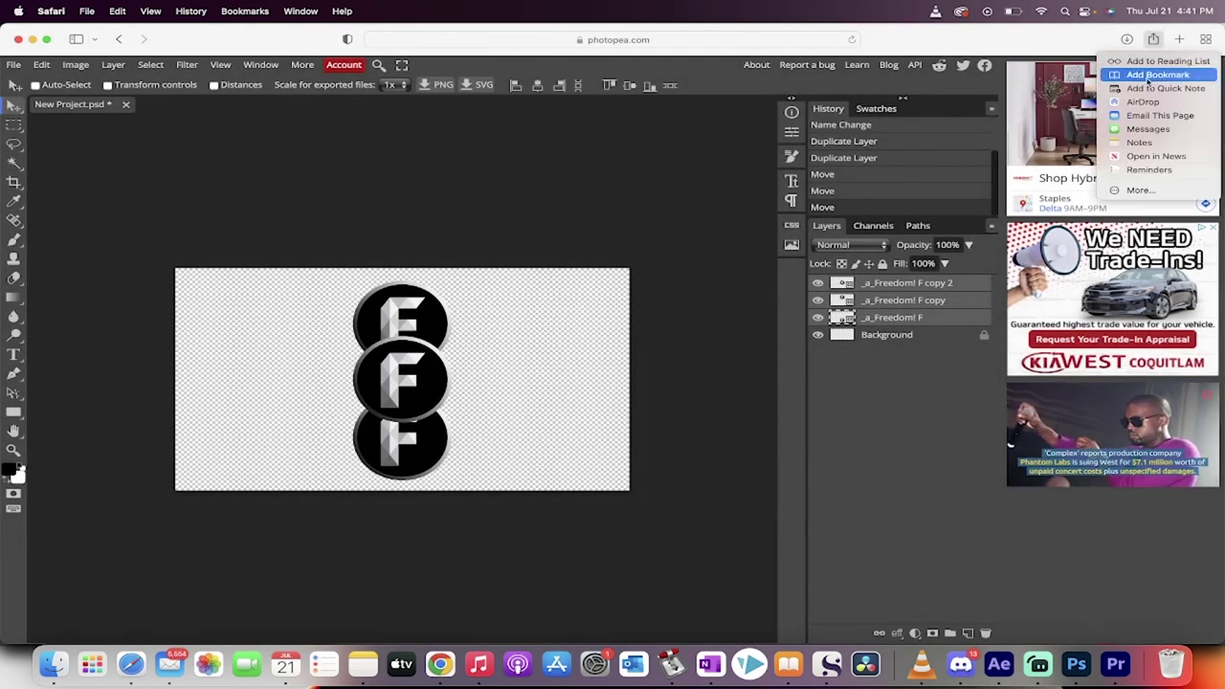
click(1126, 38)
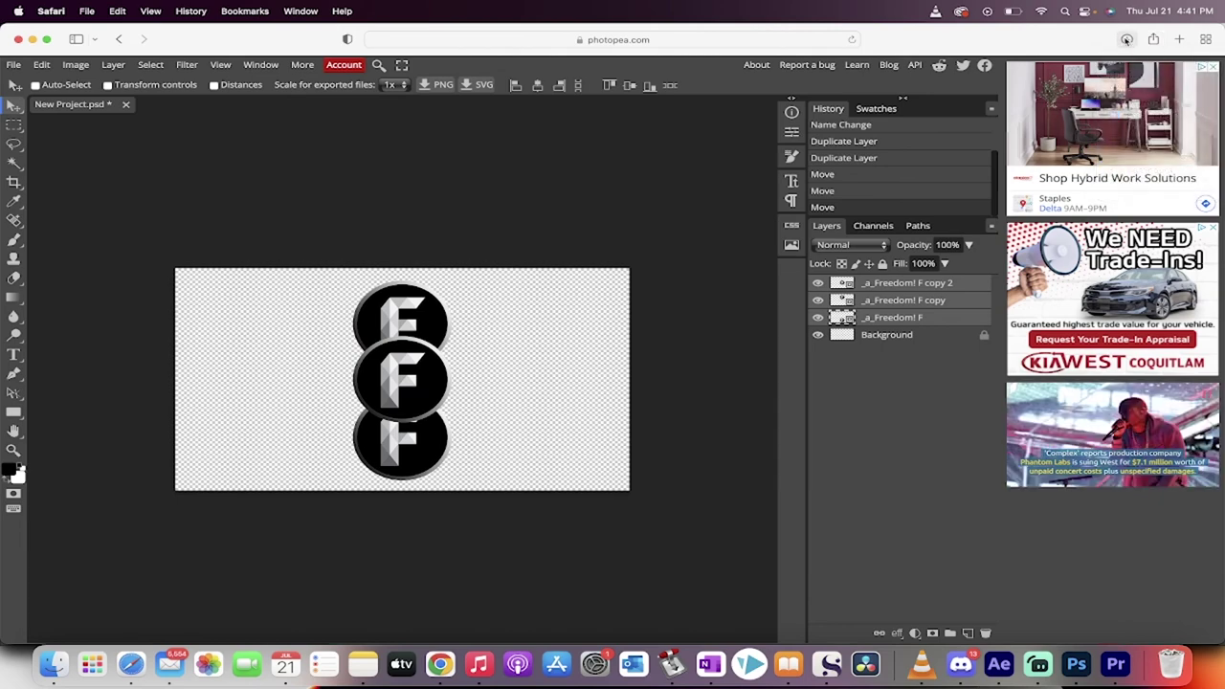
click(1126, 39)
click(1068, 100)
click(1195, 100)
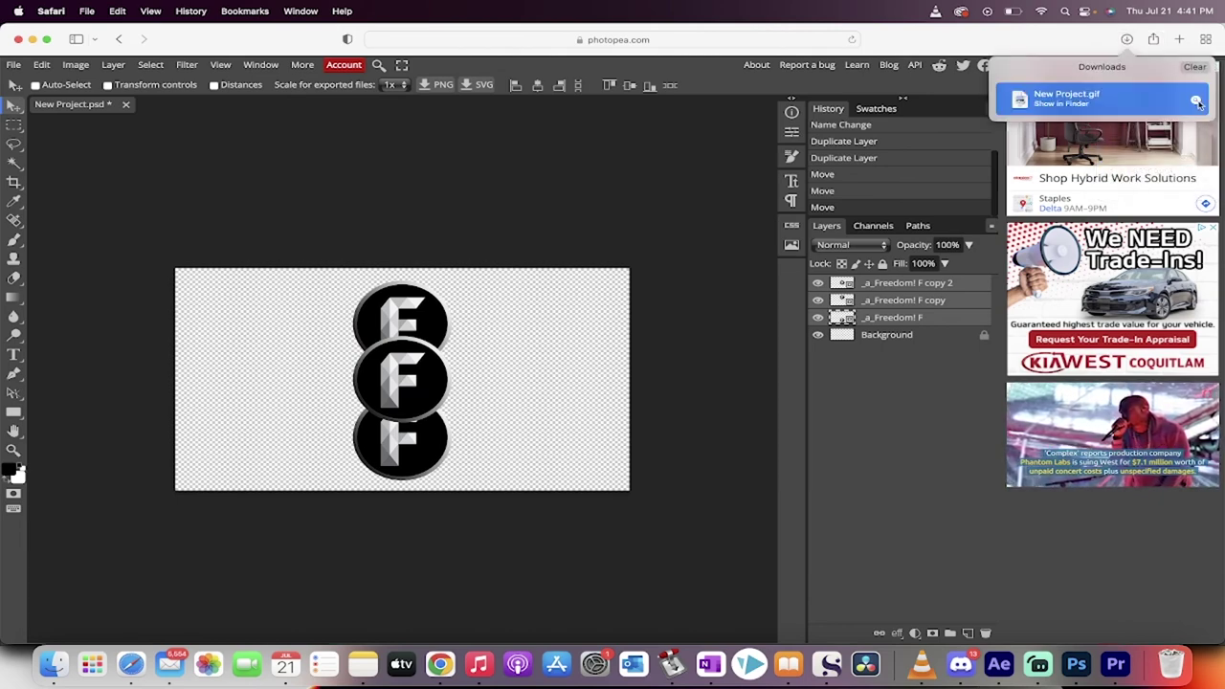
Step: Open New Project.gif in Preview and step through its second and third frames
double_click(785, 447)
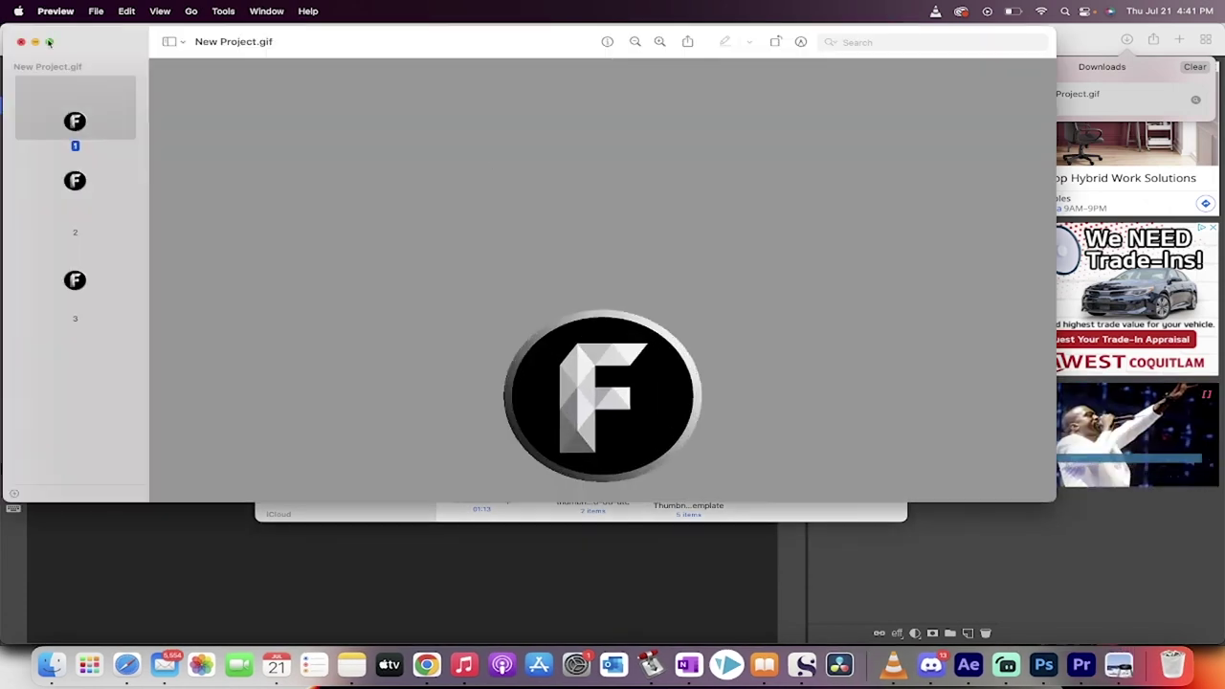
click(77, 183)
key(Down)
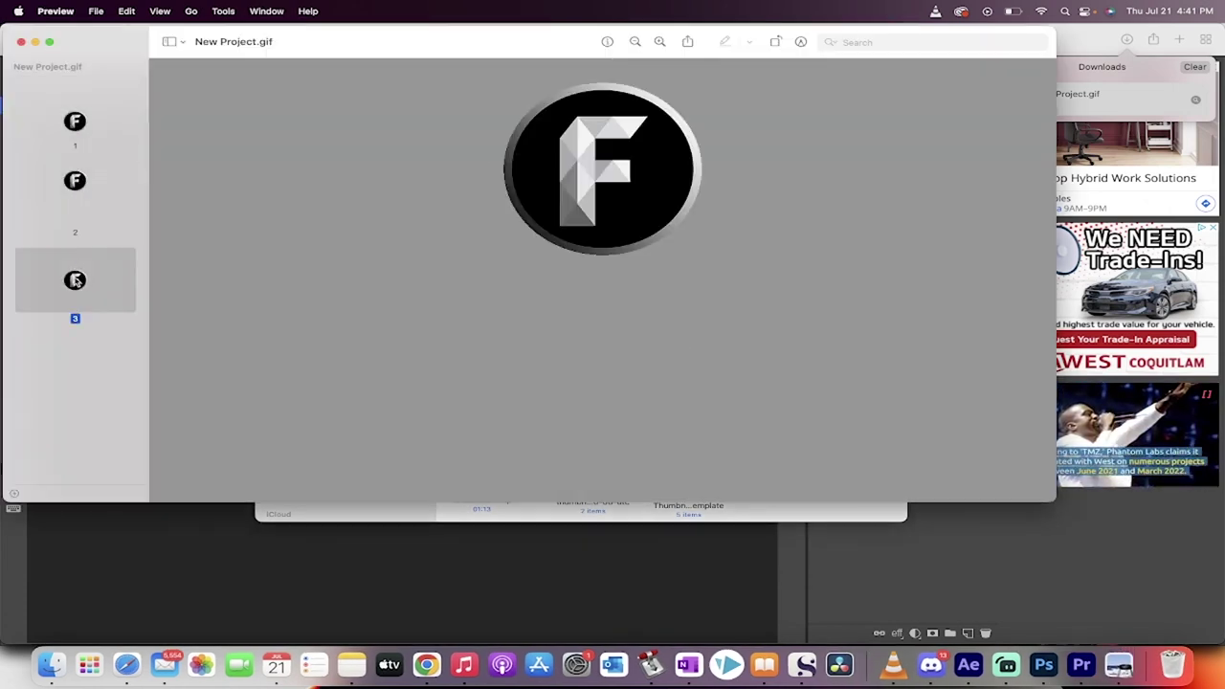
Step: Close Preview, the Downloads window and the other Finder window to return to Photopea
click(18, 41)
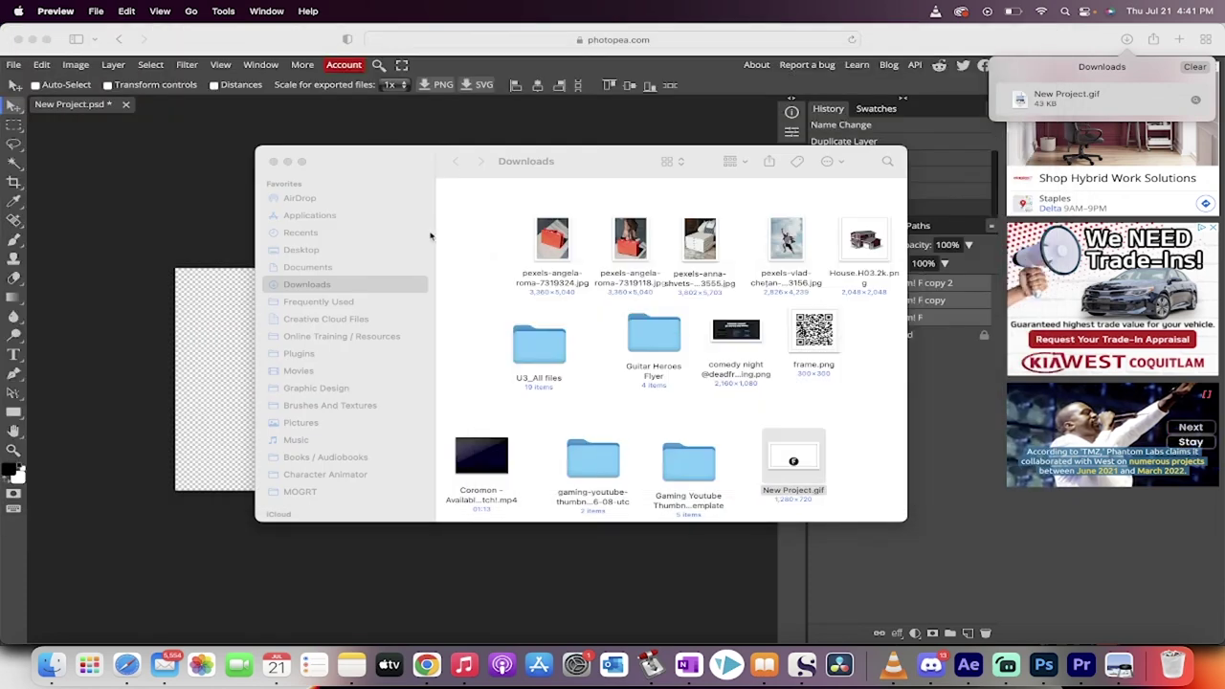
click(279, 169)
click(273, 161)
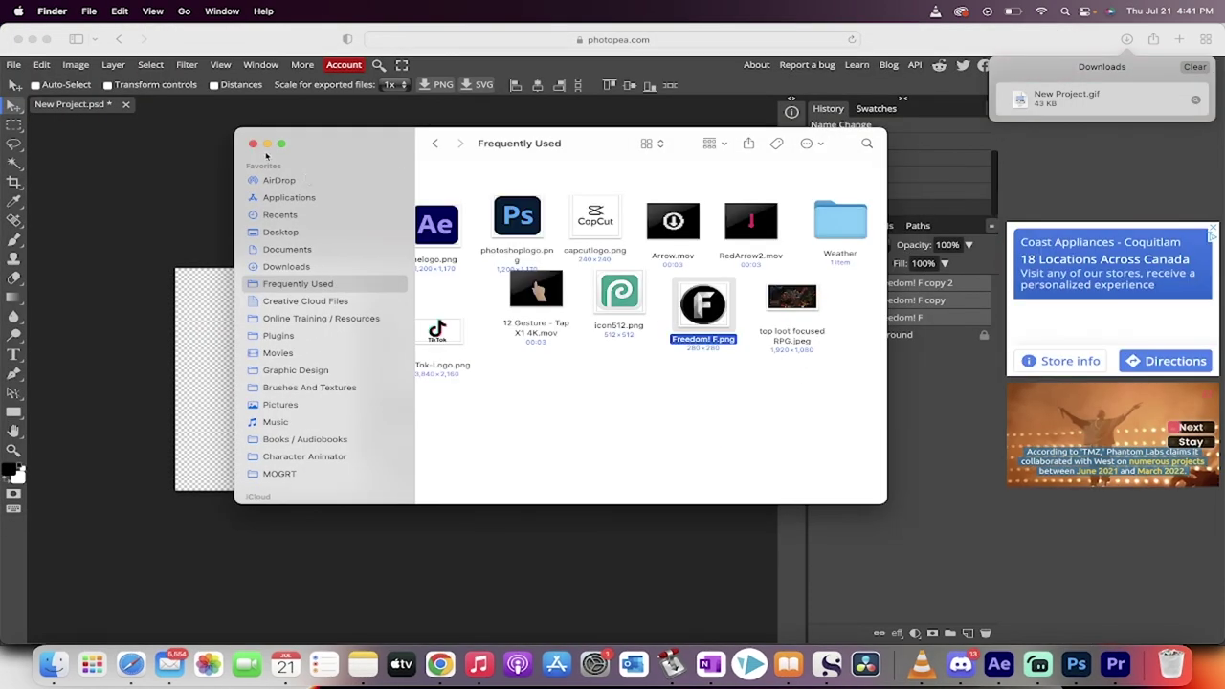
click(252, 143)
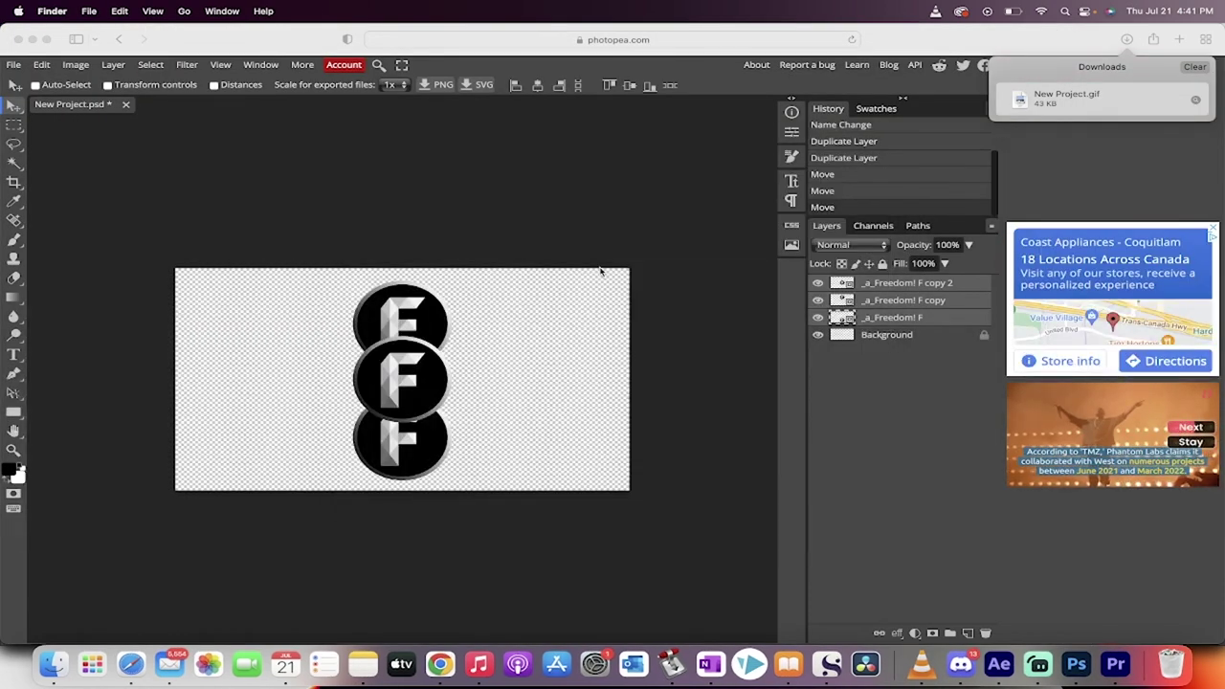